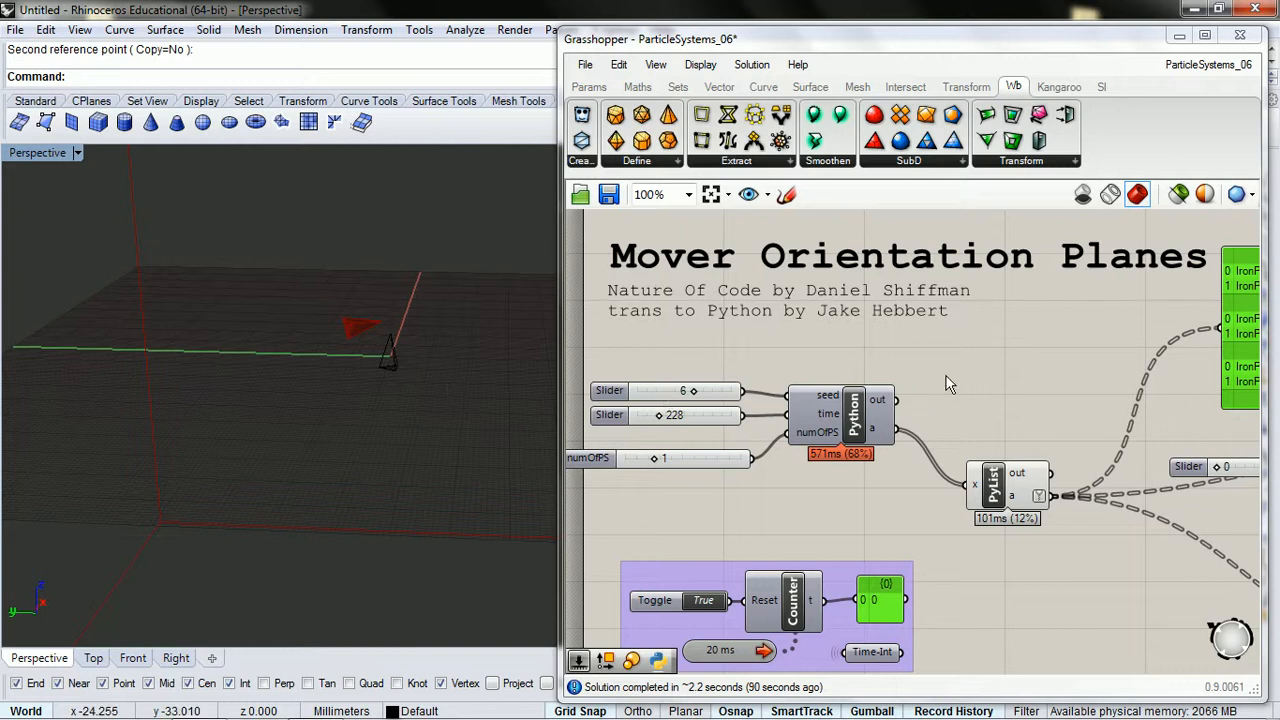
Step: Rename the "Positions" group label on the canvas to "OP"
scroll(770, 371, "down", 4)
right_click_drag(1075, 371, 802, 360)
scroll(939, 382, "up", 4)
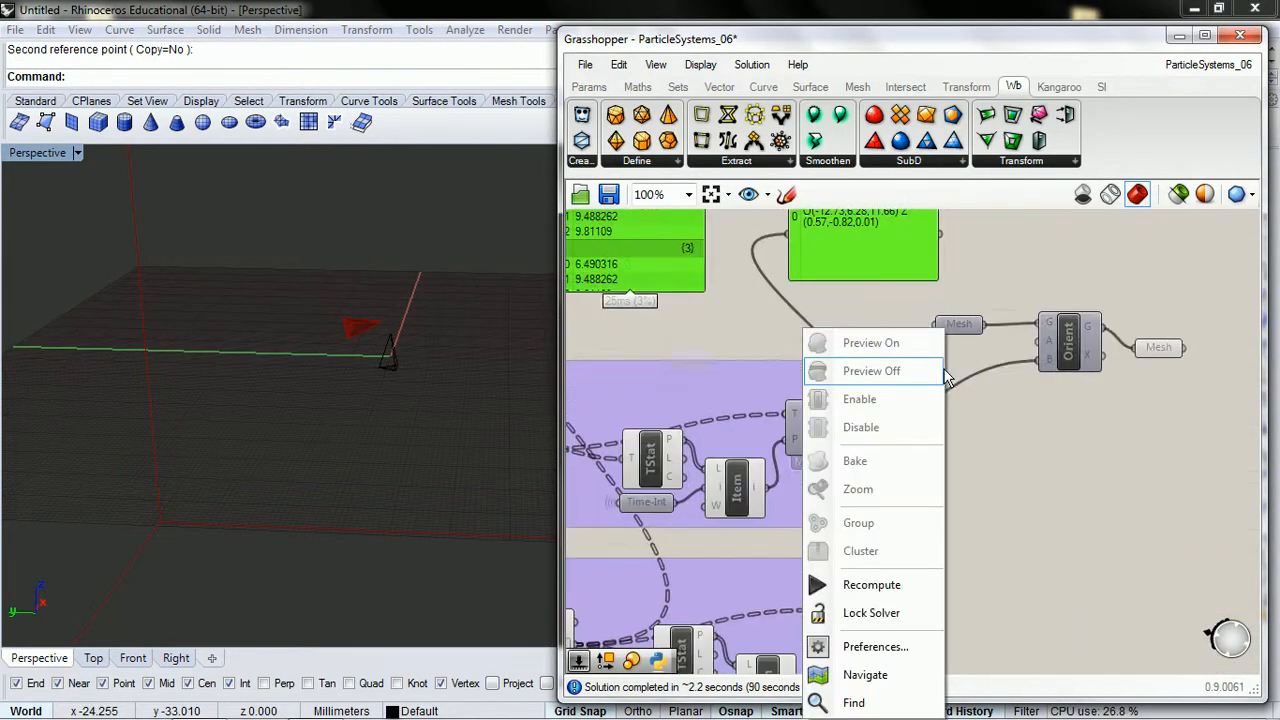
right_click_drag(1118, 436, 922, 322)
left_click(843, 305)
left_click(707, 493)
right_click_drag(709, 507, 1152, 481)
left_click(756, 244)
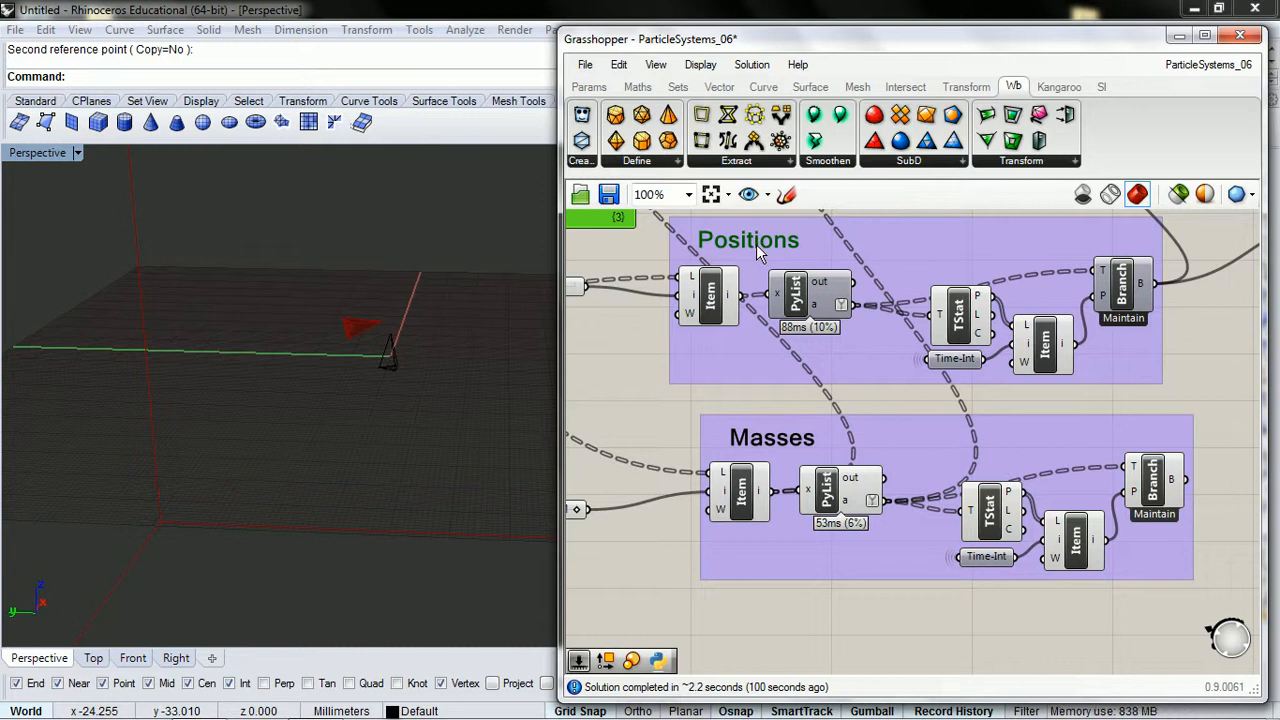
double_click(756, 244)
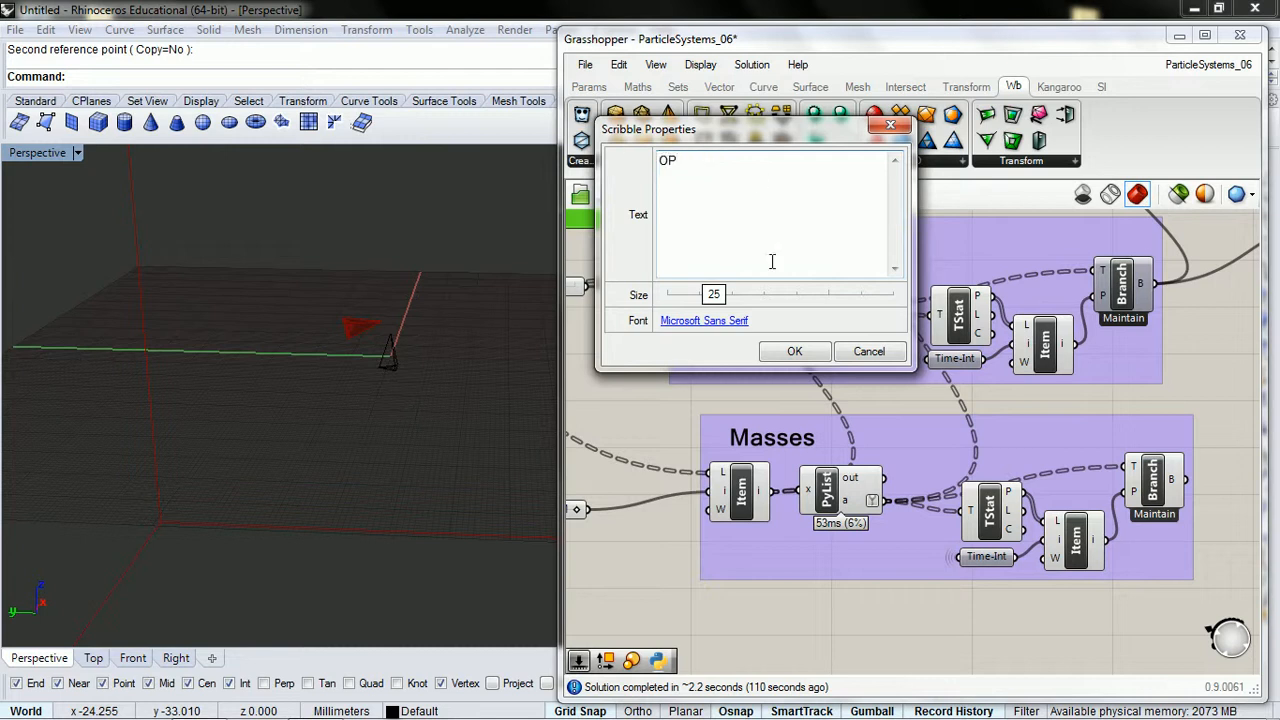
left_click(794, 351)
Step: Add a Scale component beside the oriented Mesh parameter after the Orient component
right_click_drag(1193, 363, 858, 402)
right_click_drag(1058, 350, 910, 406)
left_click(1057, 364)
double_click(1057, 364)
type("scale")
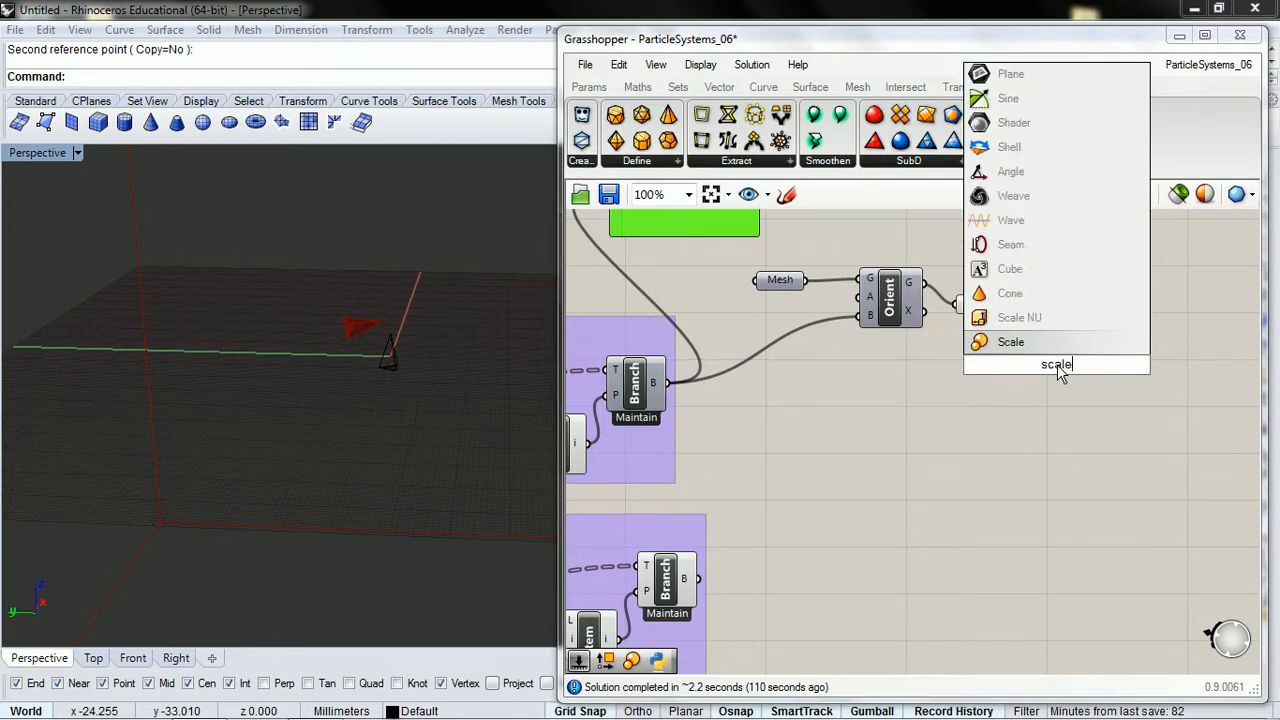
key("Return")
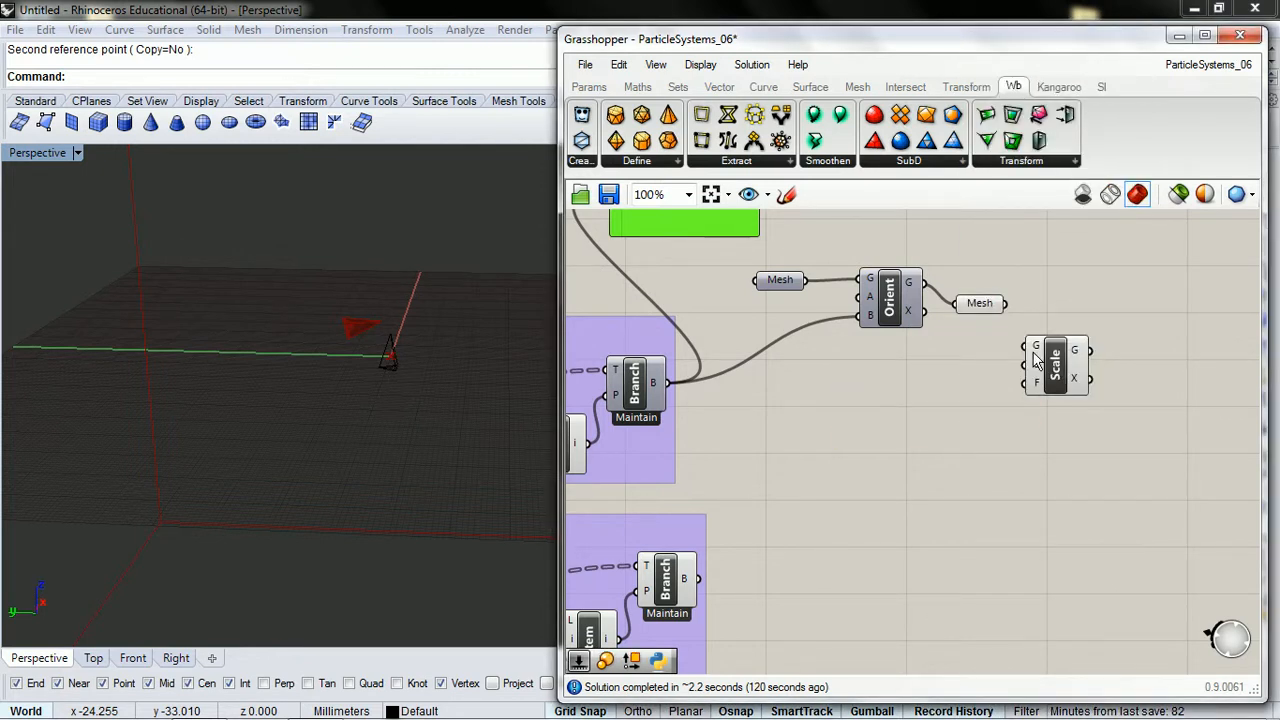
Step: Wire the Orient geometry, the OP branch and the Masses branch into the Scale component's geometry, center and factor inputs
left_click(979, 305)
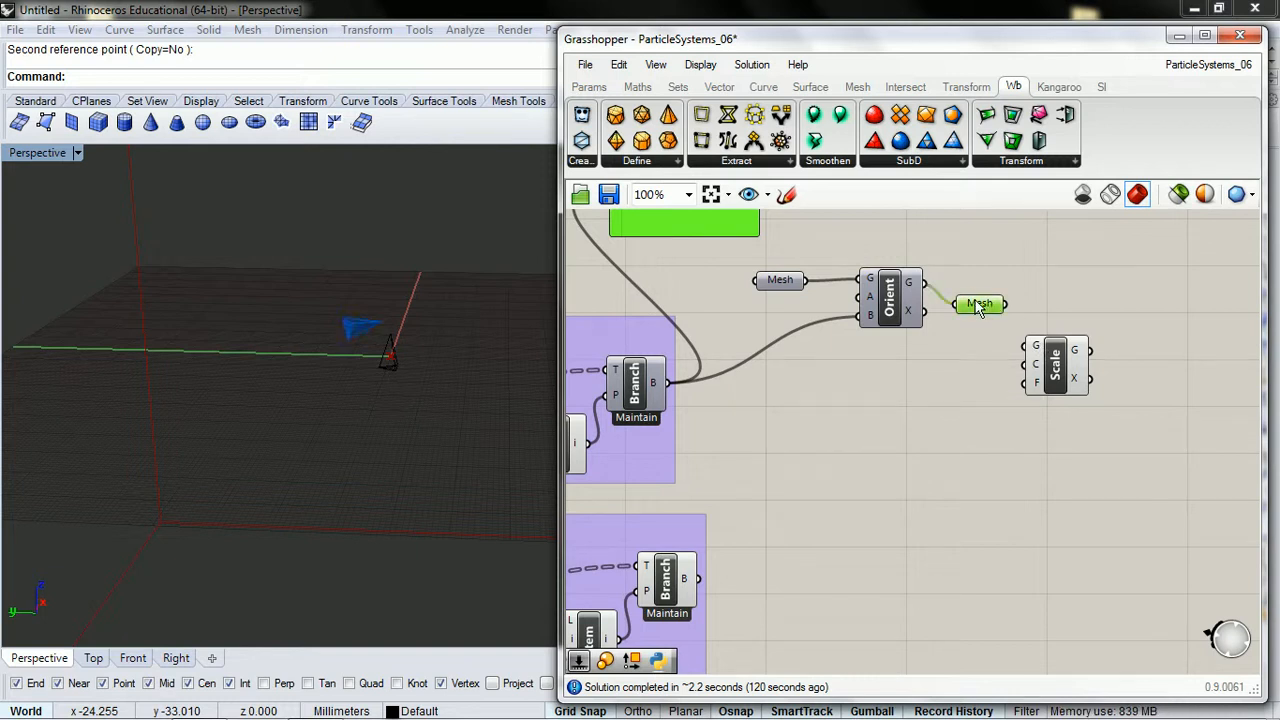
left_click_drag(1008, 345, 1024, 349)
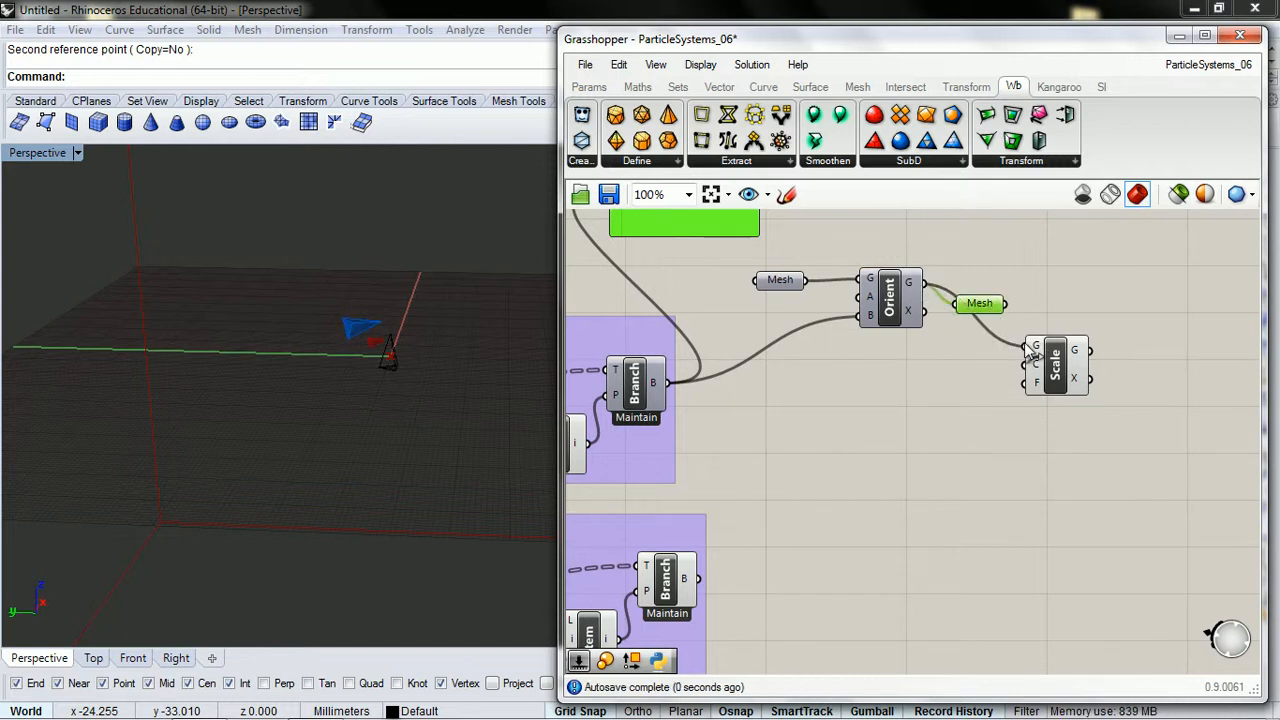
right_click_drag(842, 392, 920, 334)
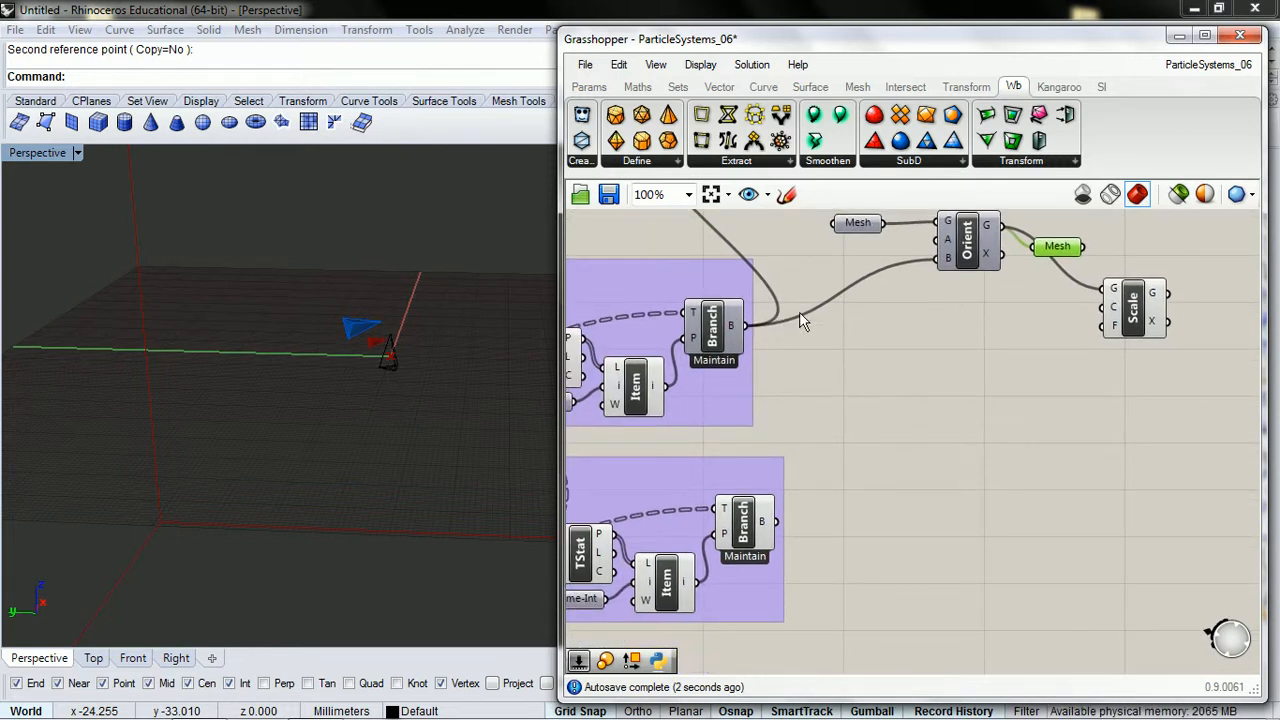
left_click_drag(748, 326, 1108, 308)
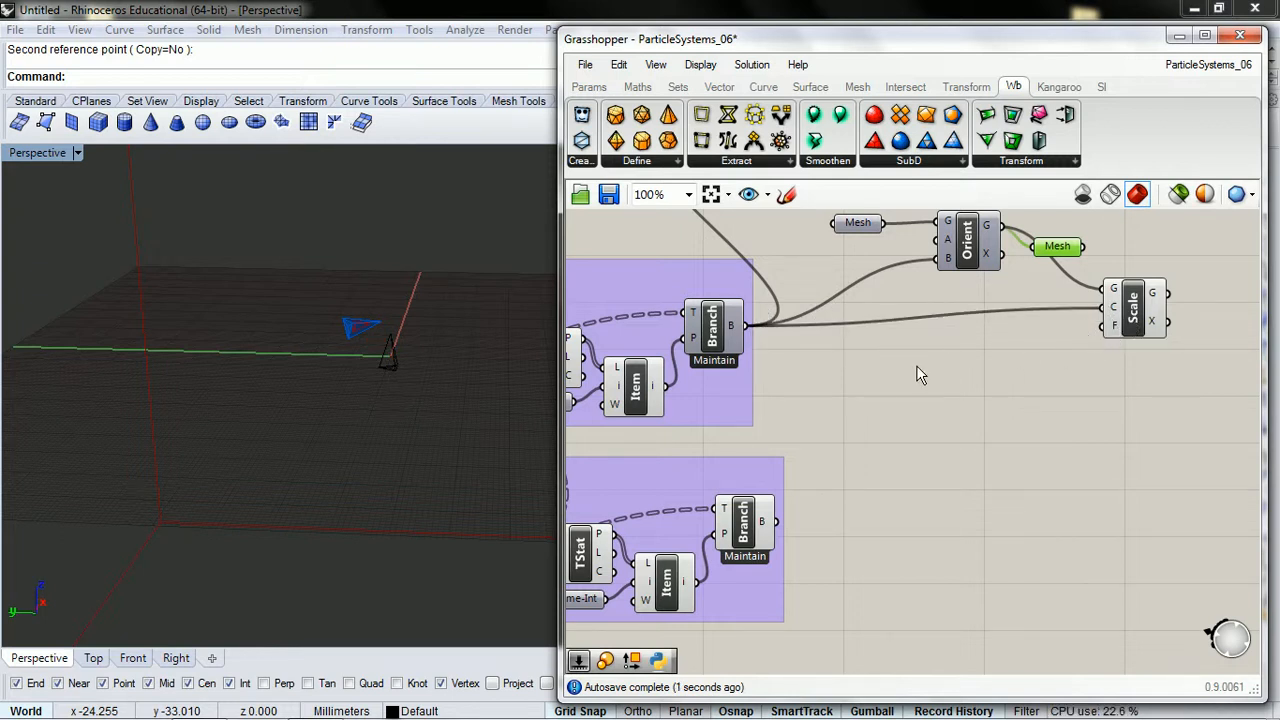
left_click_drag(776, 523, 1106, 328)
Step: Examine the scaled particle mesh against the original pyramid mesh at the origin in the Perspective viewport
right_click_drag(480, 360, 389, 375)
scroll(389, 375, "up", 8)
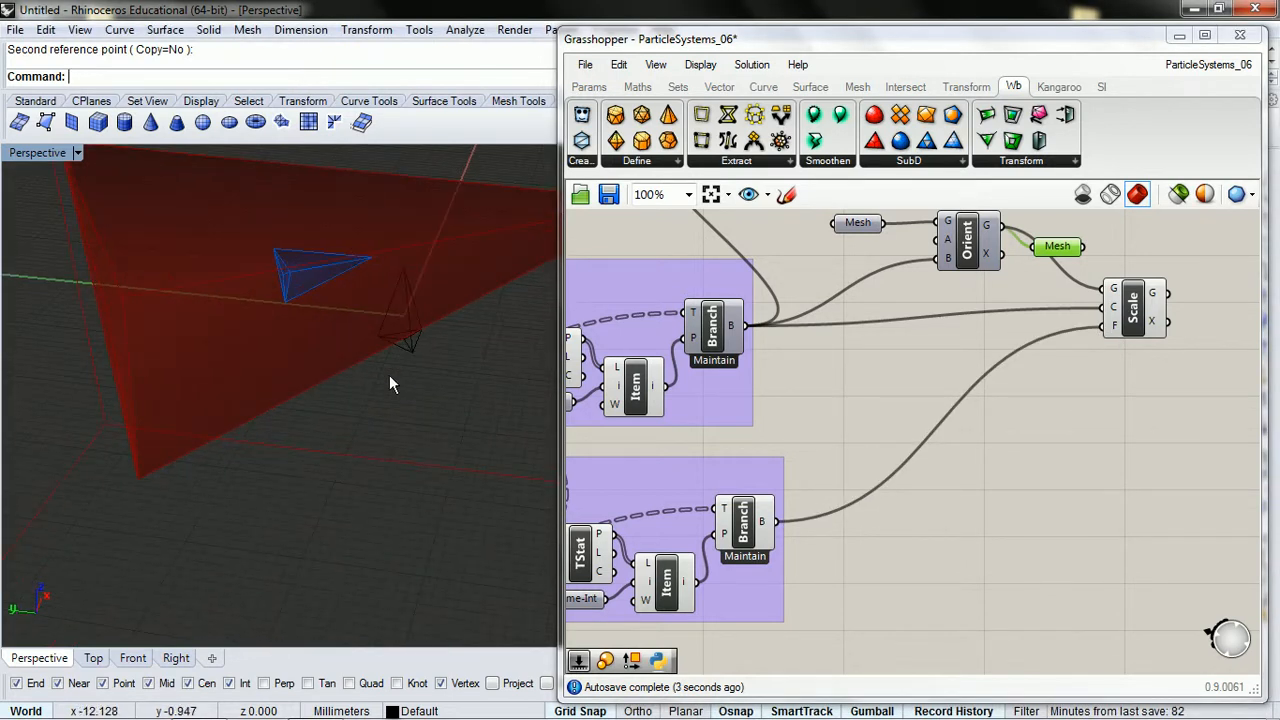
scroll(389, 375, "down", 4)
scroll(386, 368, "up", 5)
scroll(386, 368, "down", 5)
right_click_drag(398, 338, 433, 242)
left_click(383, 365)
right_click_drag(383, 365, 384, 431)
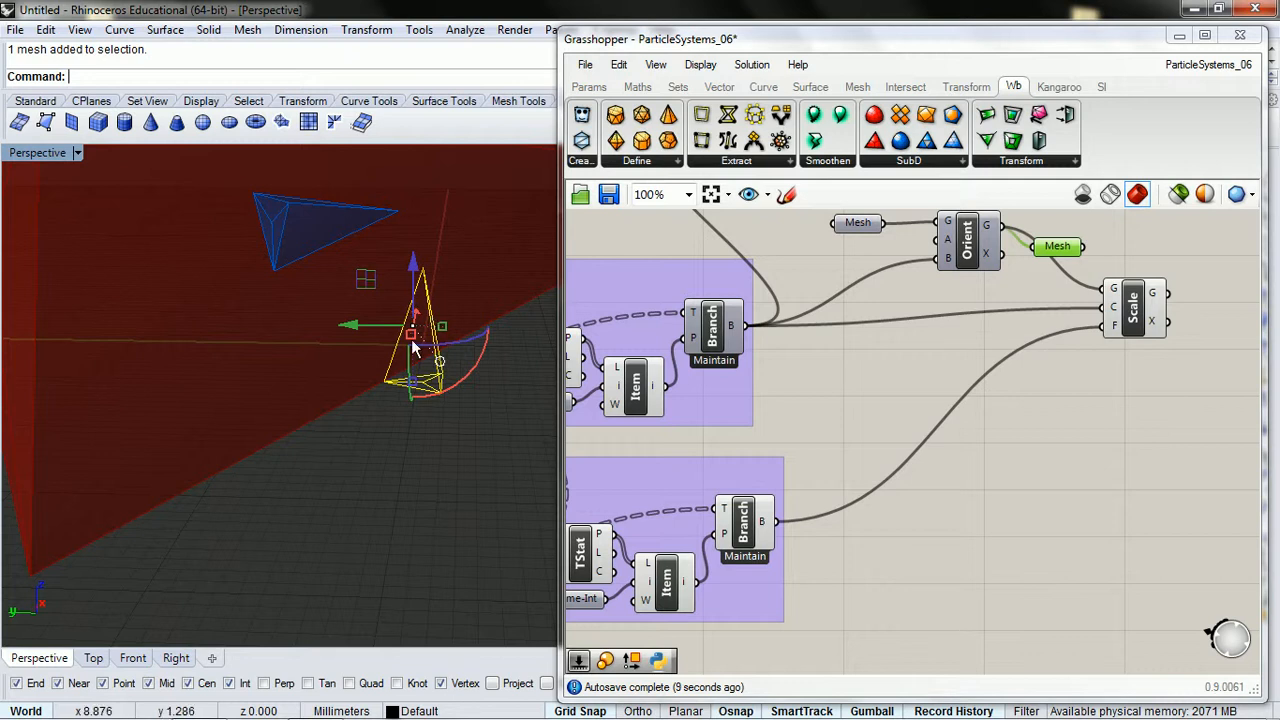
scroll(422, 346, "up", 5)
scroll(435, 368, "down", 5)
right_click_drag(435, 368, 442, 330)
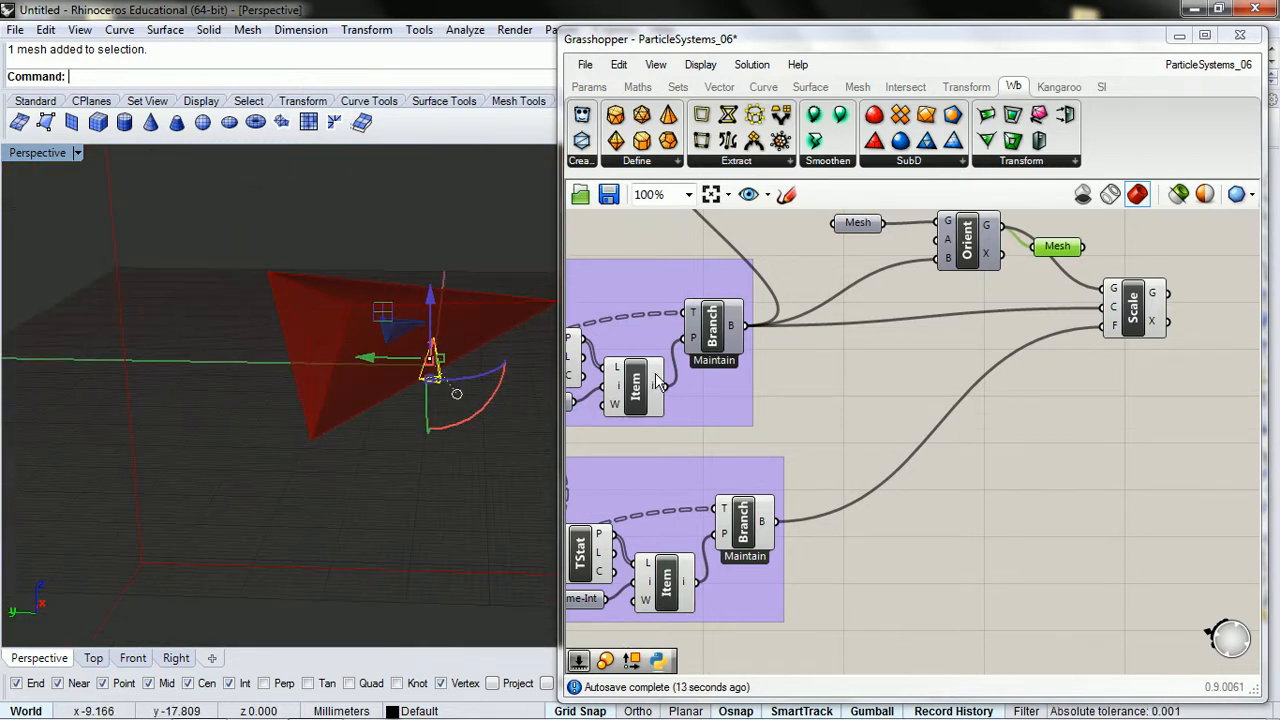
Step: Test-run the particle simulation by setting the counter's reset toggle to False, and reset it to True
scroll(800, 368, "down", 5)
right_click_drag(796, 360, 955, 360)
scroll(846, 360, "up", 3)
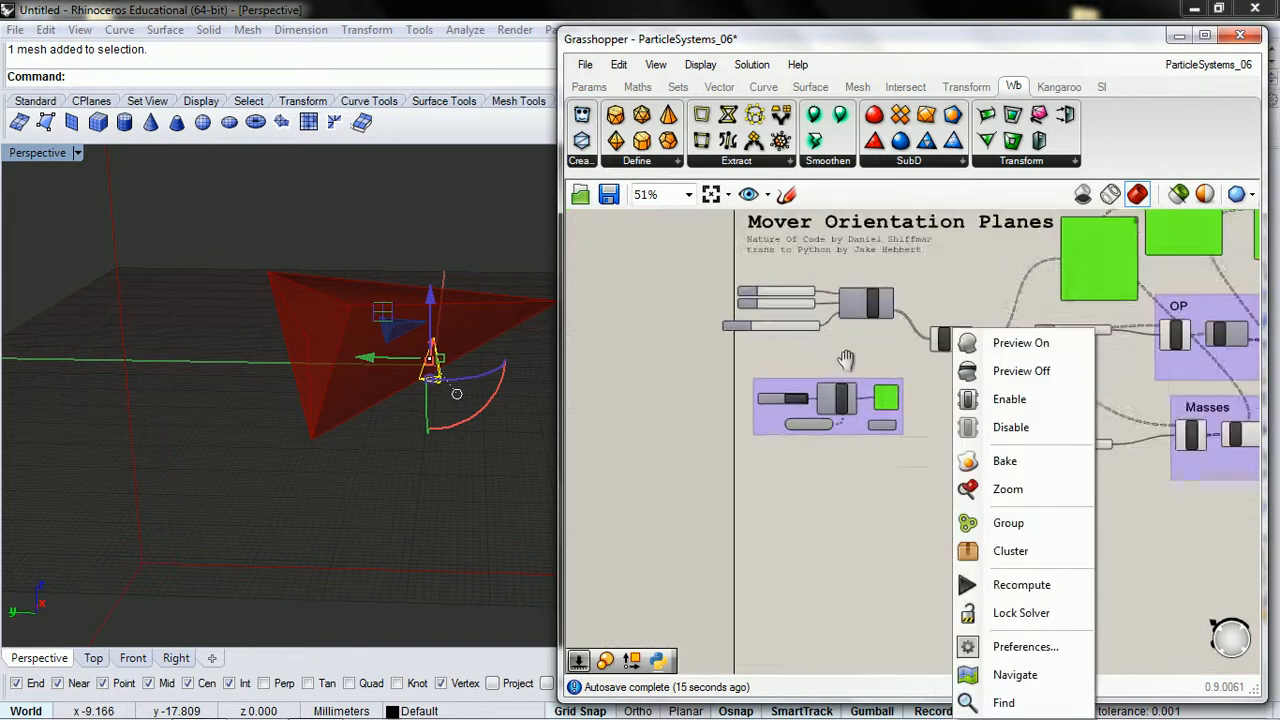
double_click(779, 408)
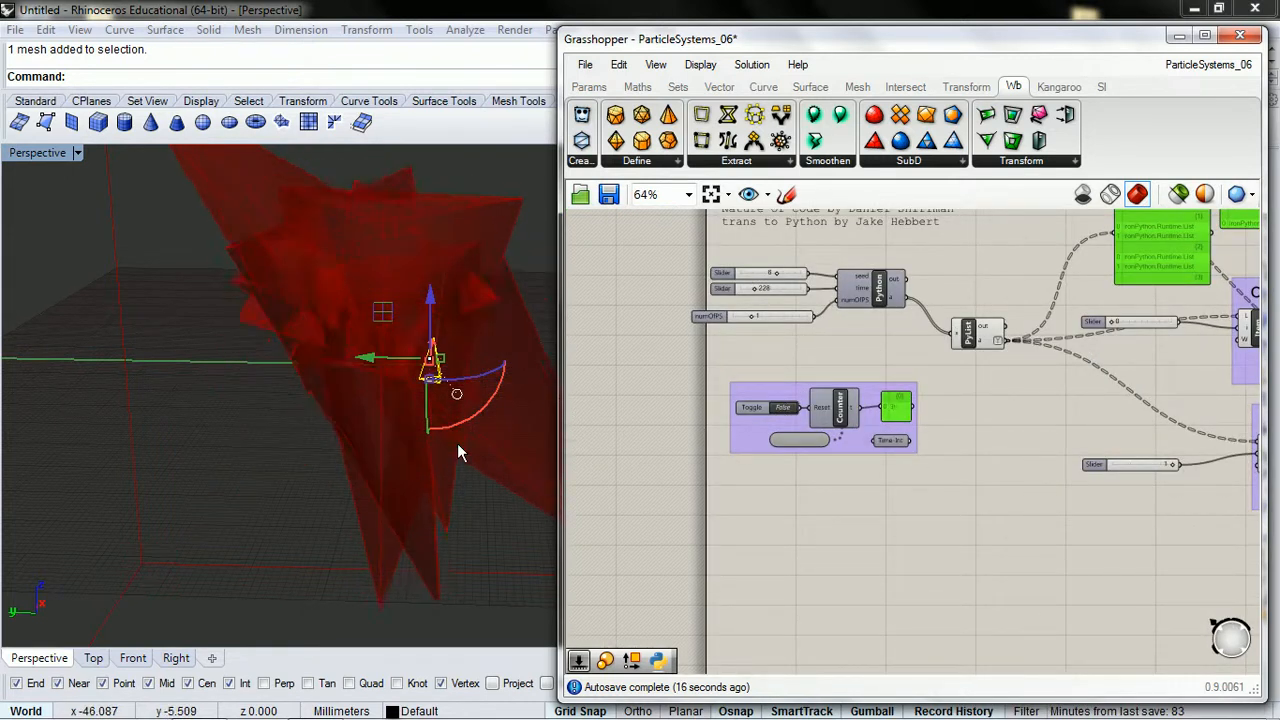
scroll(457, 443, "down", 4)
scroll(457, 443, "up", 2)
scroll(457, 445, "up", 1)
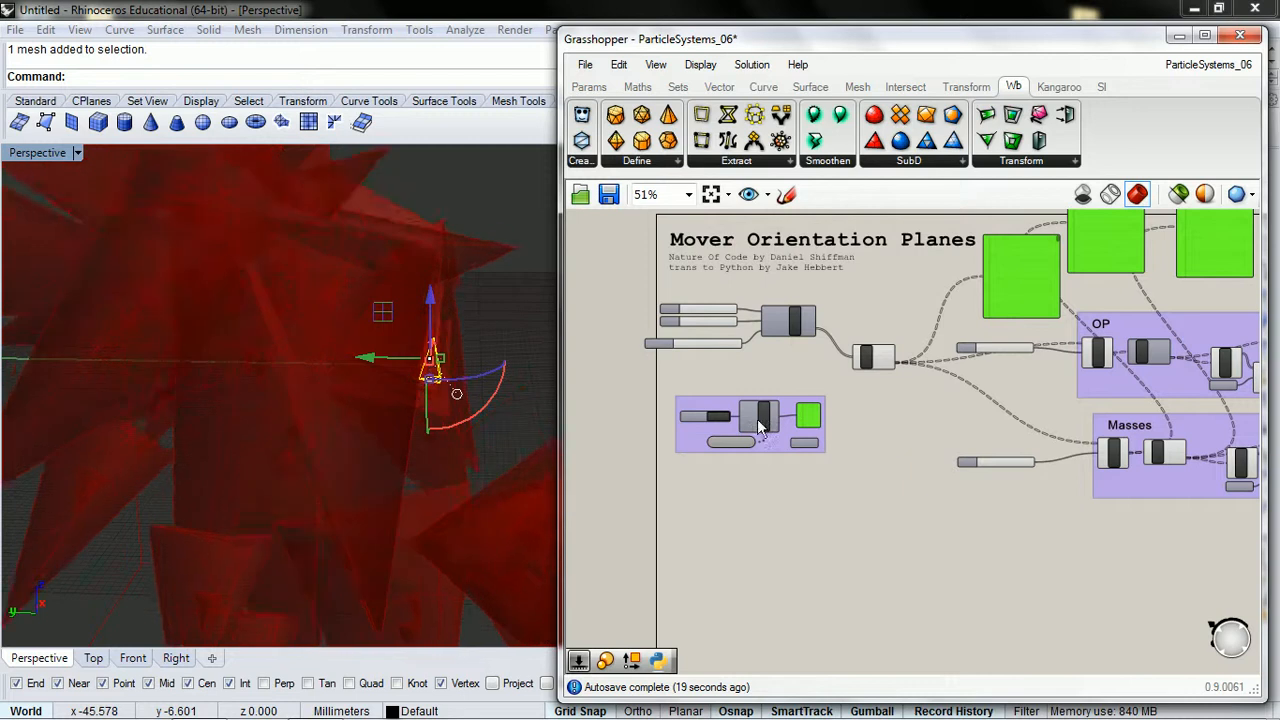
left_click(715, 420)
Step: Scale down the source pyramid mesh about the origin 0,0,0, using its apex as the first reference point
left_click(419, 410)
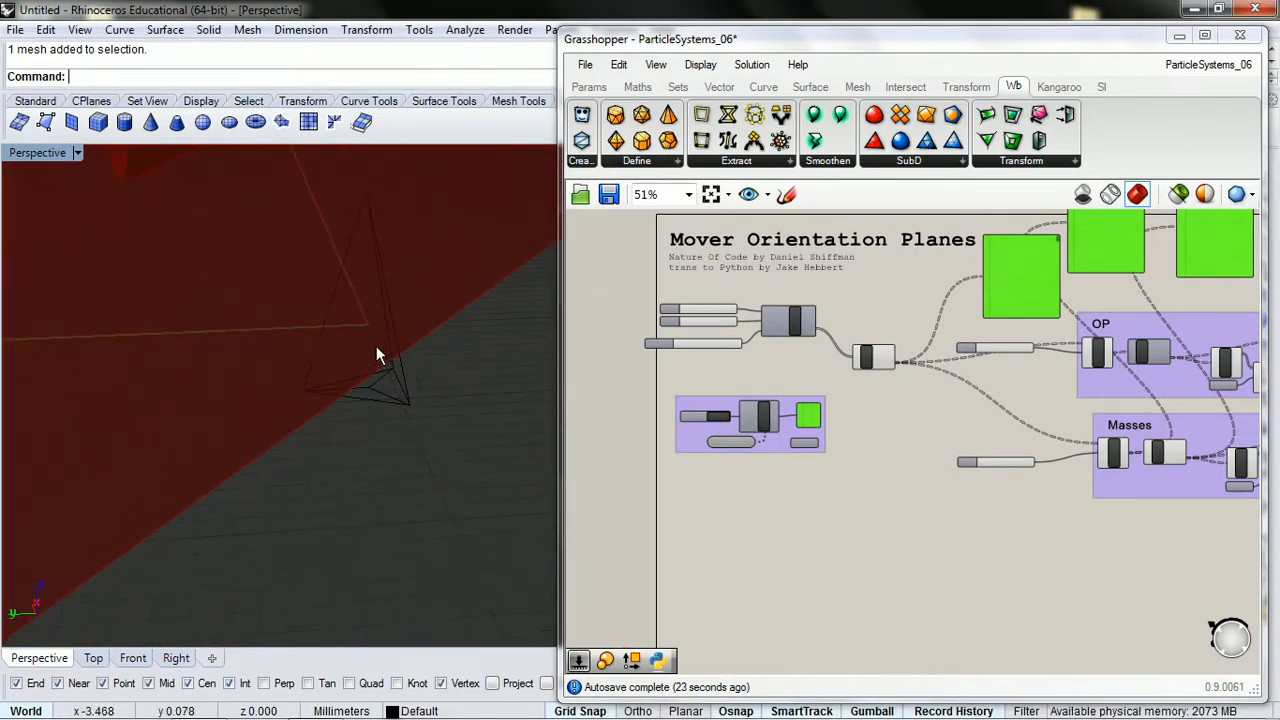
left_click(398, 345)
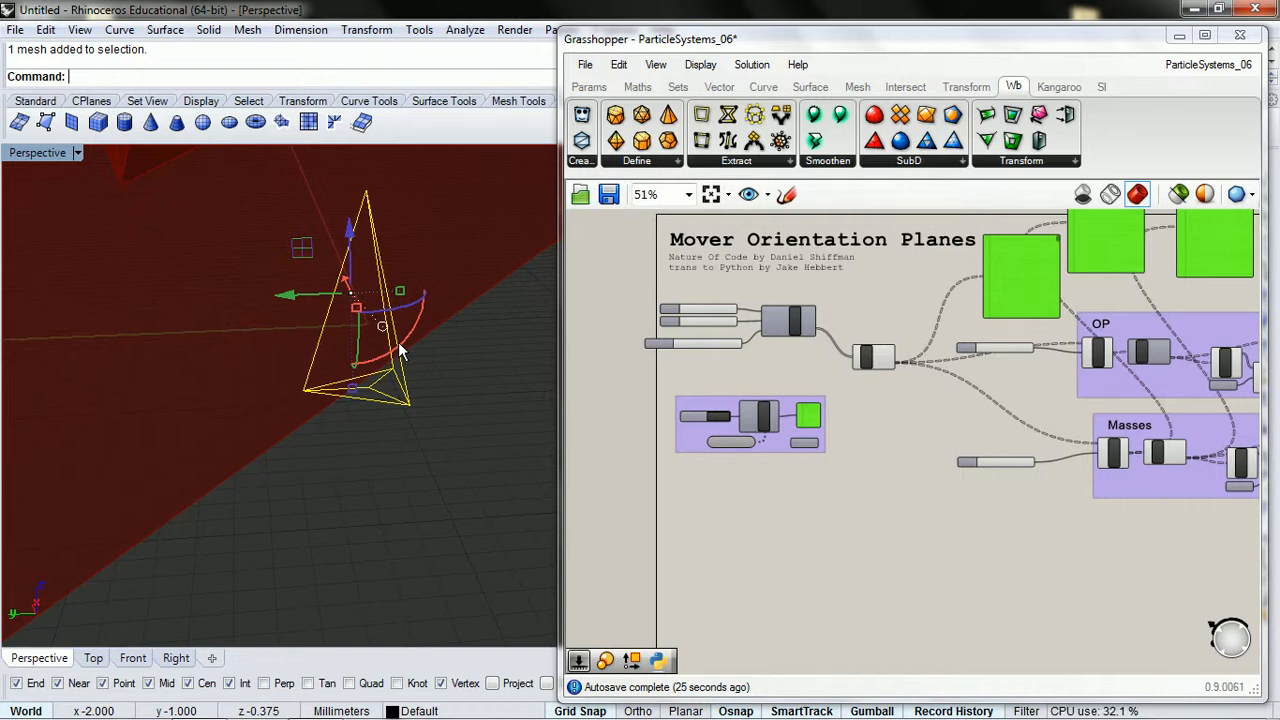
type("Scal")
key("Return")
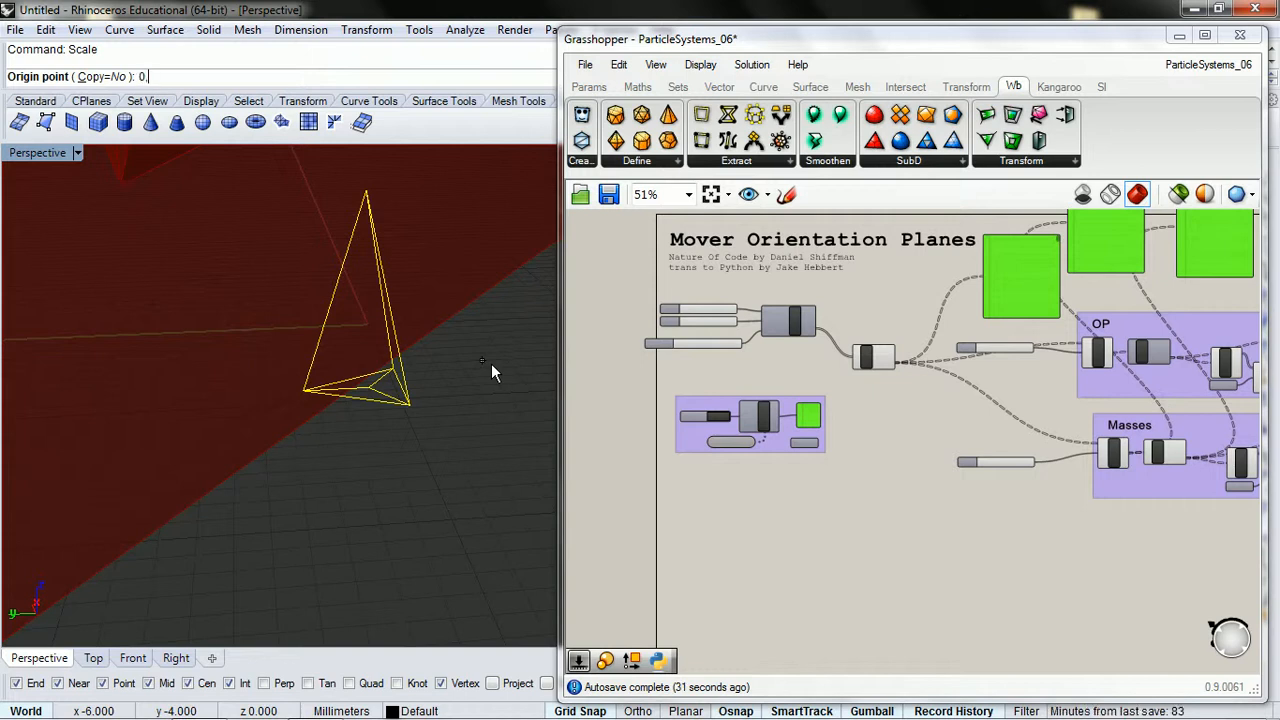
type("0,0,0")
key("Return")
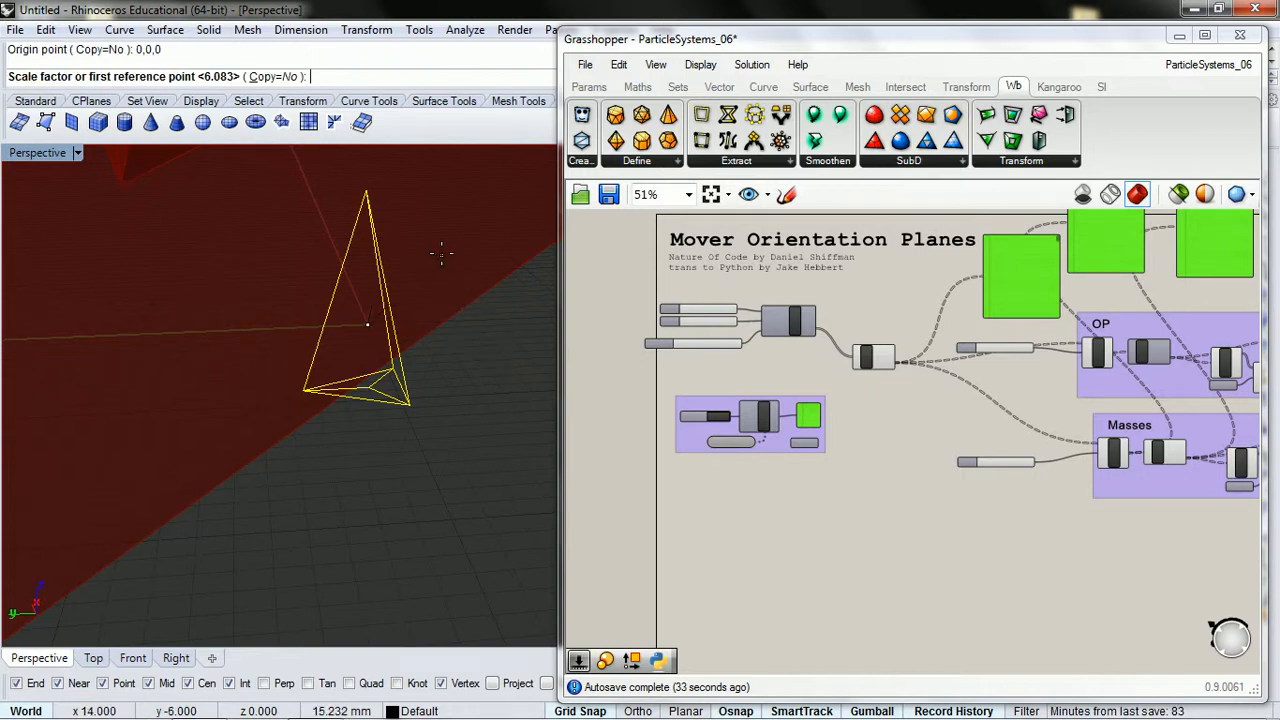
left_click(367, 191)
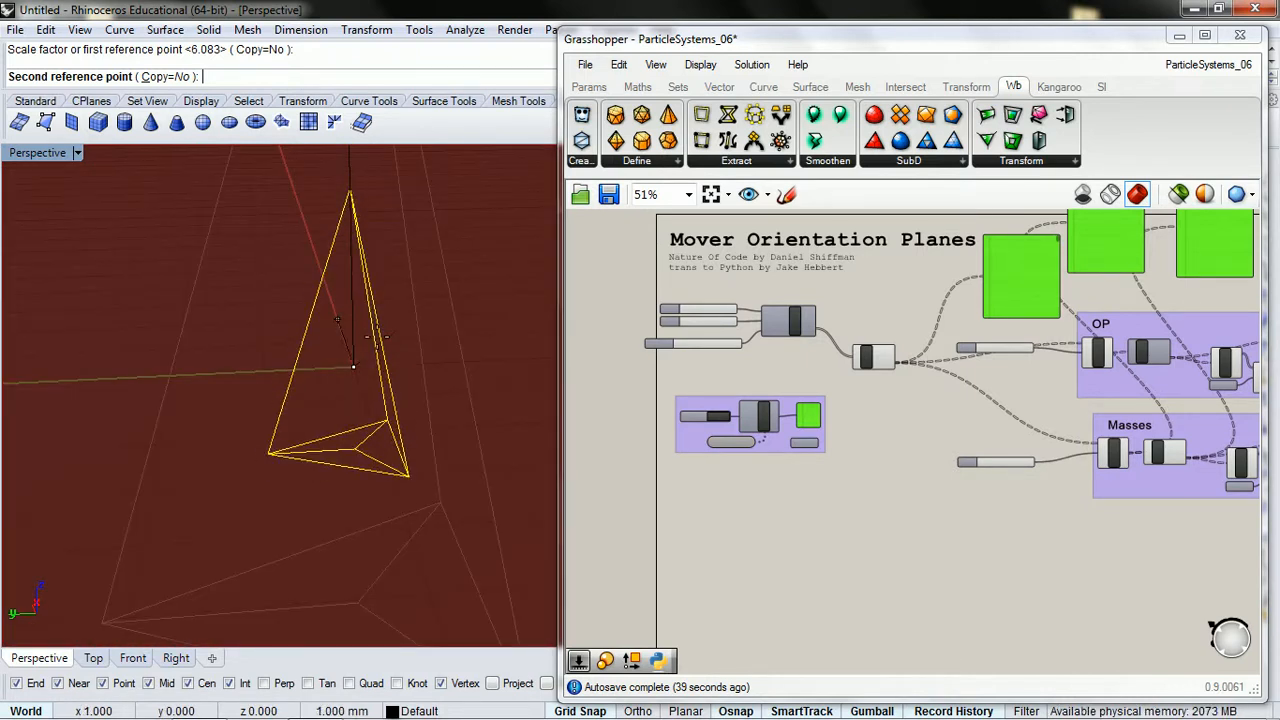
left_click(328, 368)
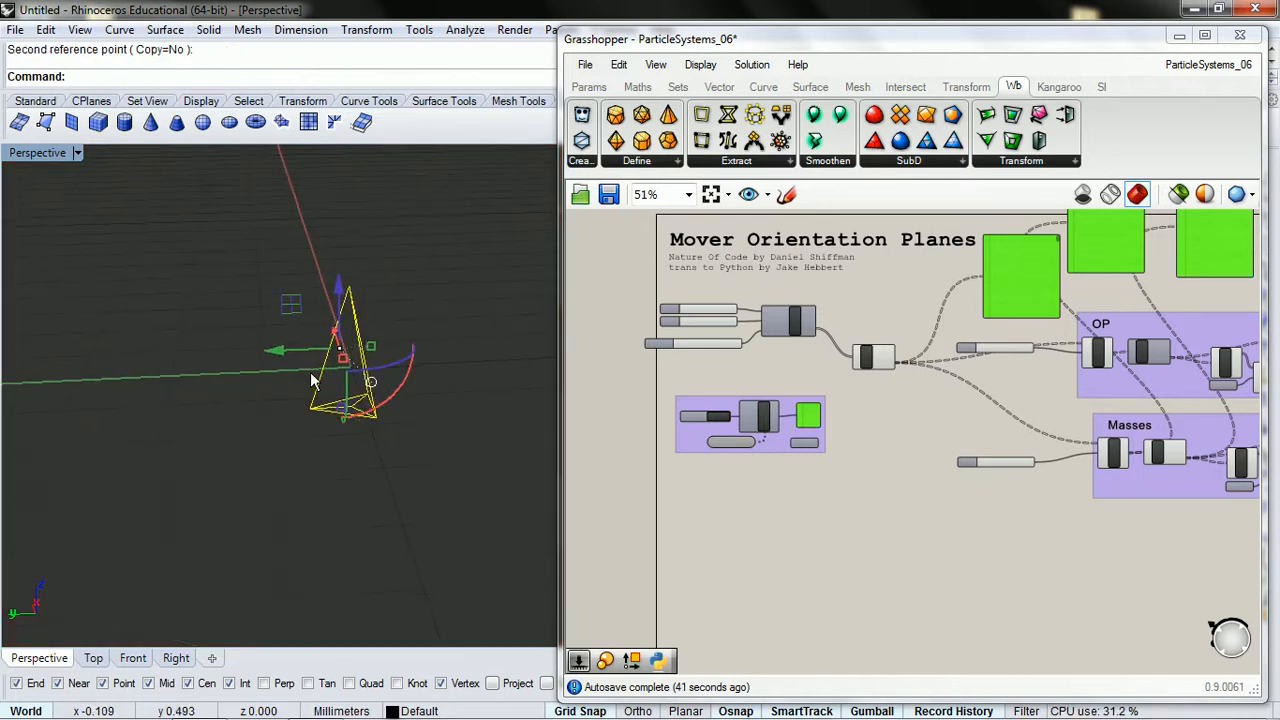
Step: Set the counter's reset toggle to False to run the simulation with the smaller source mesh
right_click_drag(316, 380, 197, 390)
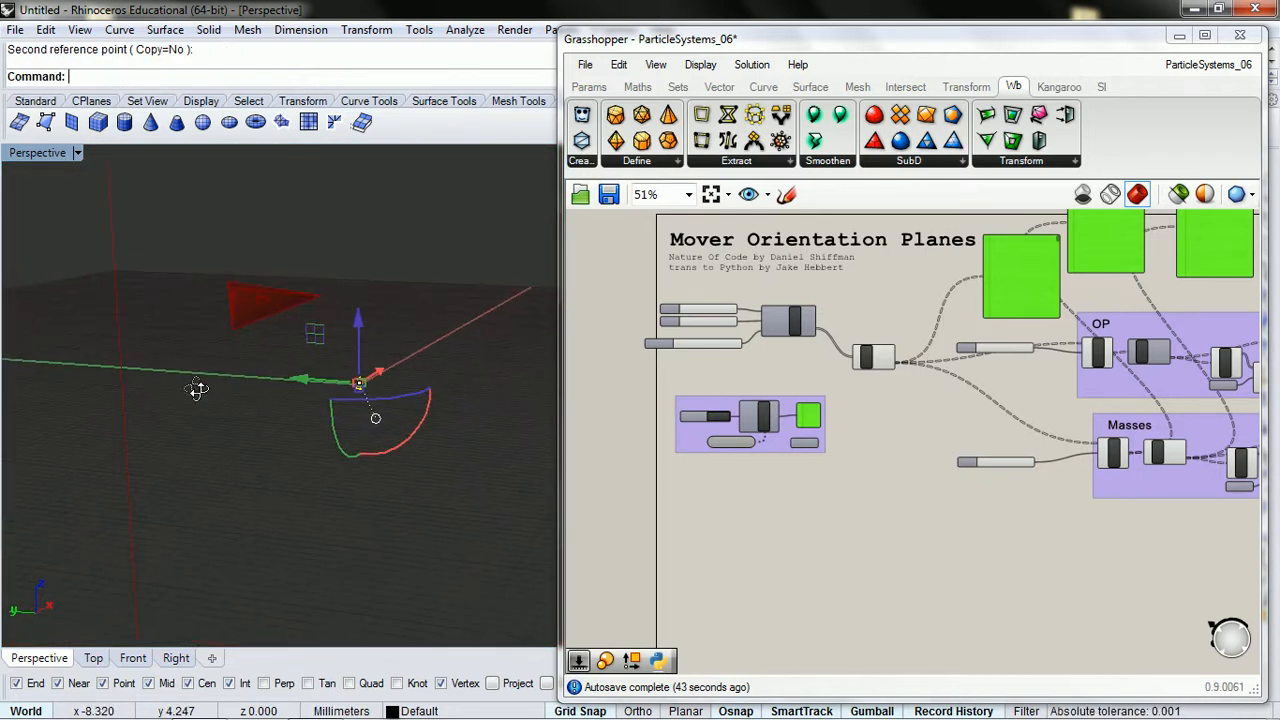
key("Return")
right_click_drag(874, 468, 718, 390)
right_click_drag(683, 343, 866, 356)
scroll(744, 352, "up", 4)
right_click(744, 352)
double_click(723, 353)
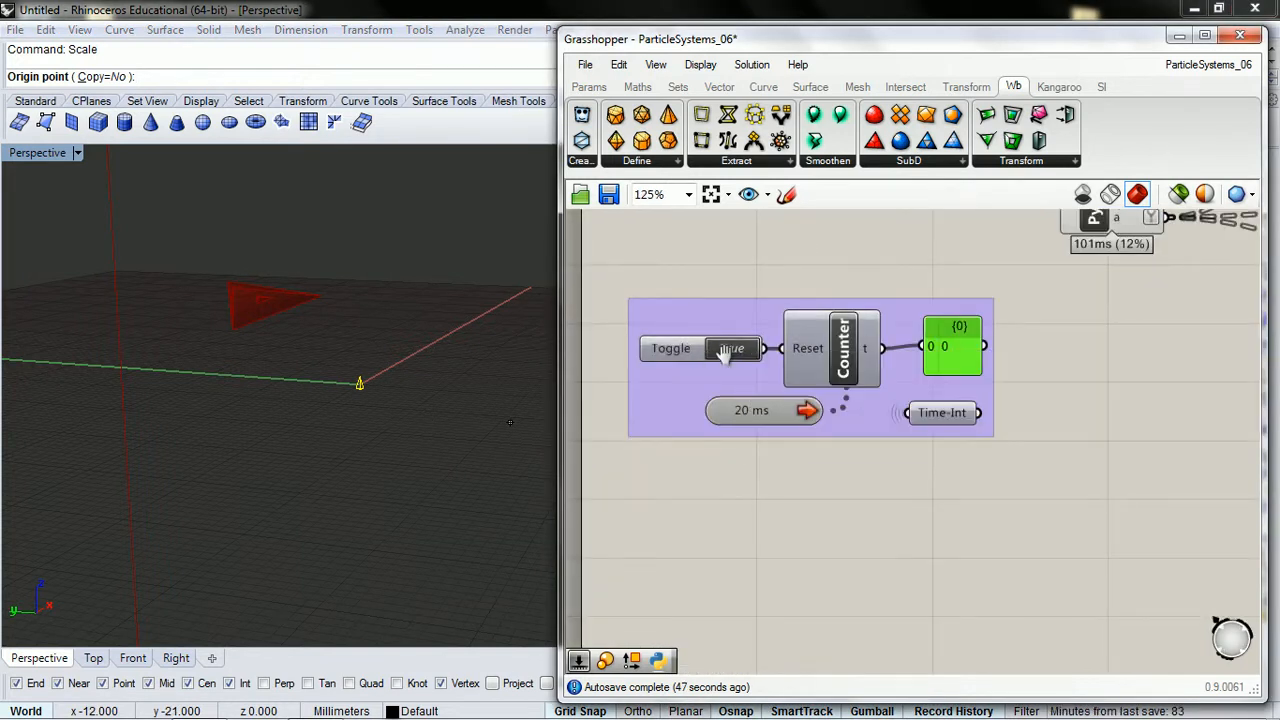
right_click_drag(398, 398, 272, 406)
scroll(340, 470, "down", 5)
key("Escape")
scroll(336, 389, "up", 3)
scroll(848, 450, "down", 5)
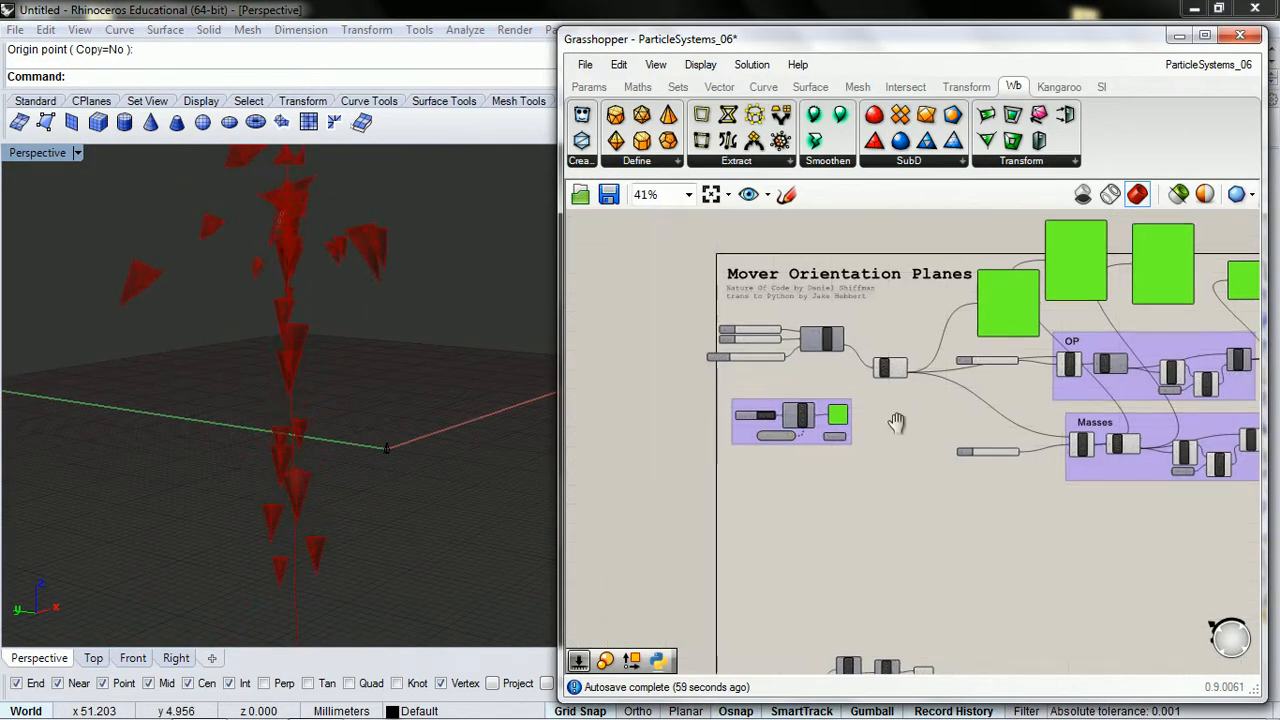
Step: Add a Plane parameter below the Orient component and feed it from the OP group's Branch output
right_click_drag(894, 423, 650, 423)
right_click_drag(1020, 391, 876, 404)
scroll(1040, 367, "up", 5)
middle_click(990, 370)
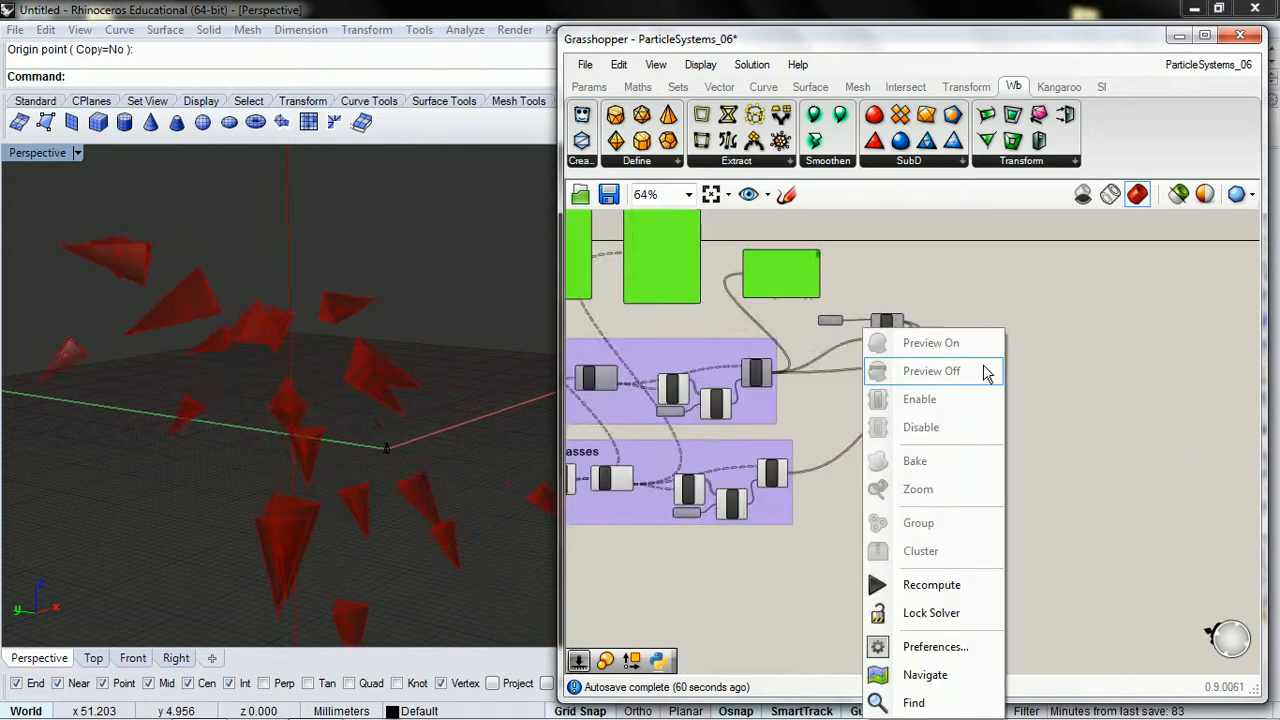
double_click(716, 414)
type("plane")
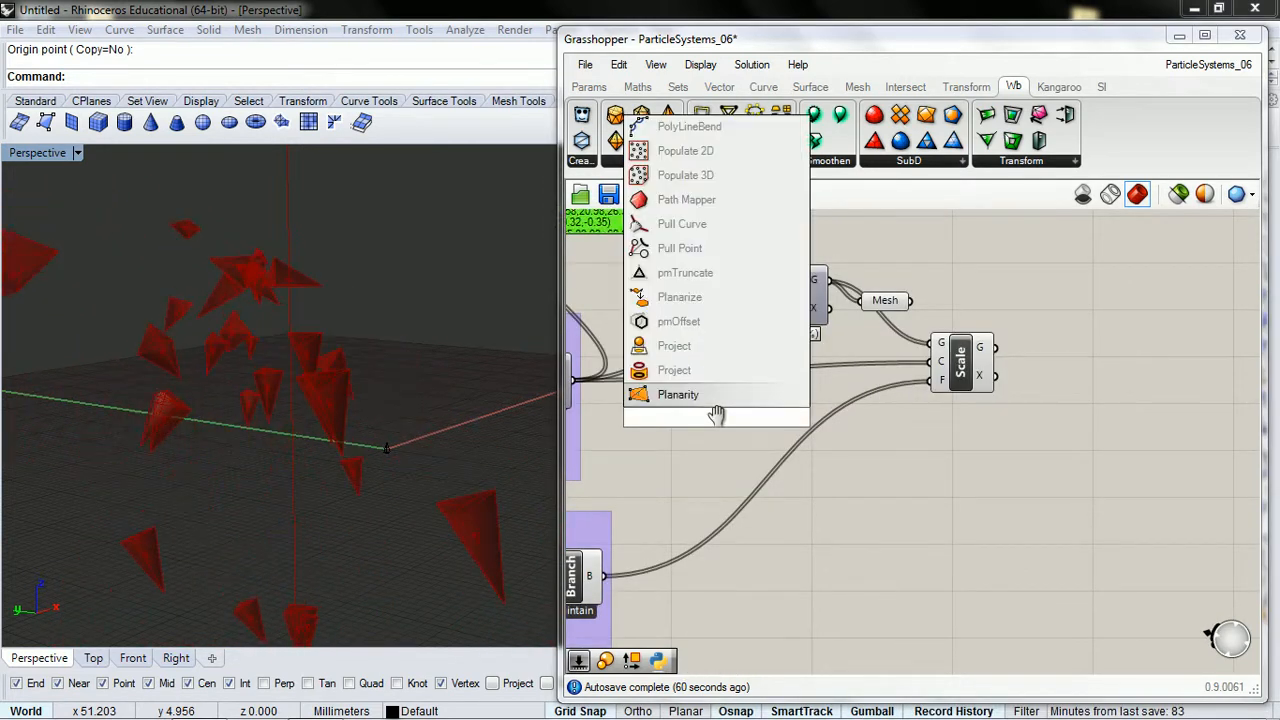
key("Return")
left_click_drag(574, 380, 694, 417)
left_click(716, 422)
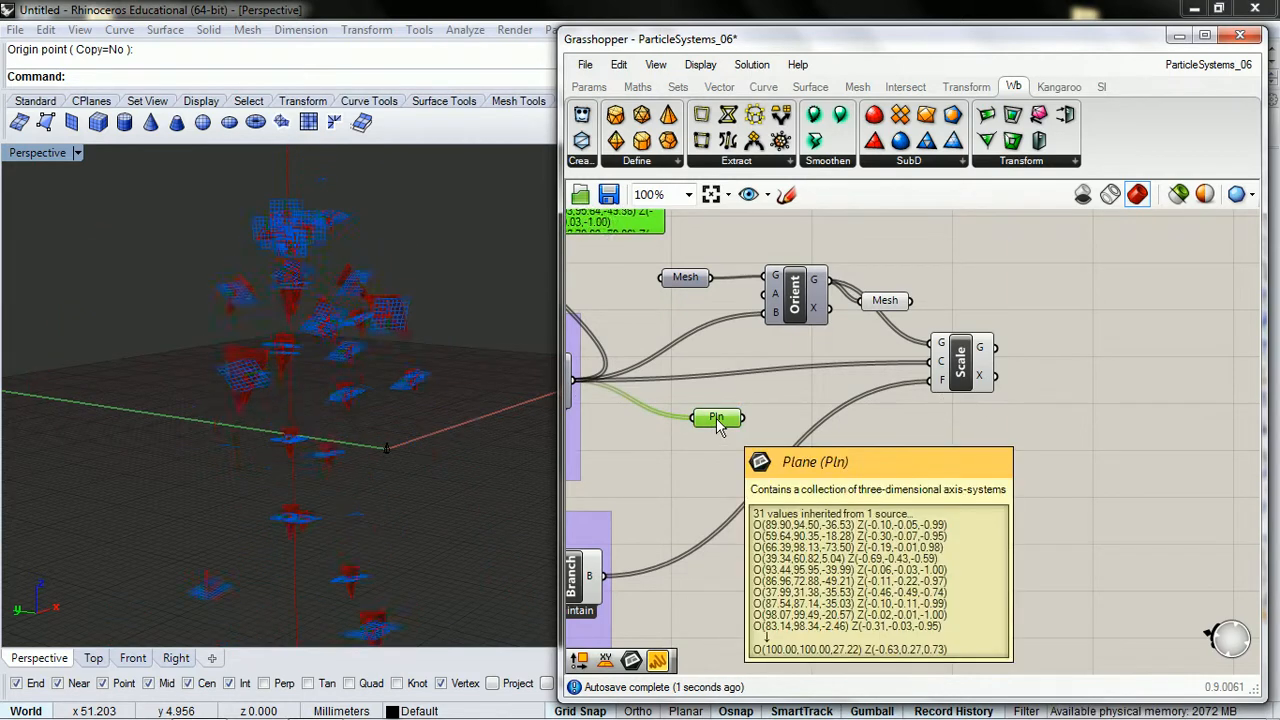
Step: Turn off the preview of the Scale component and the oriented Mesh parameter
left_click(972, 368)
right_click(972, 368)
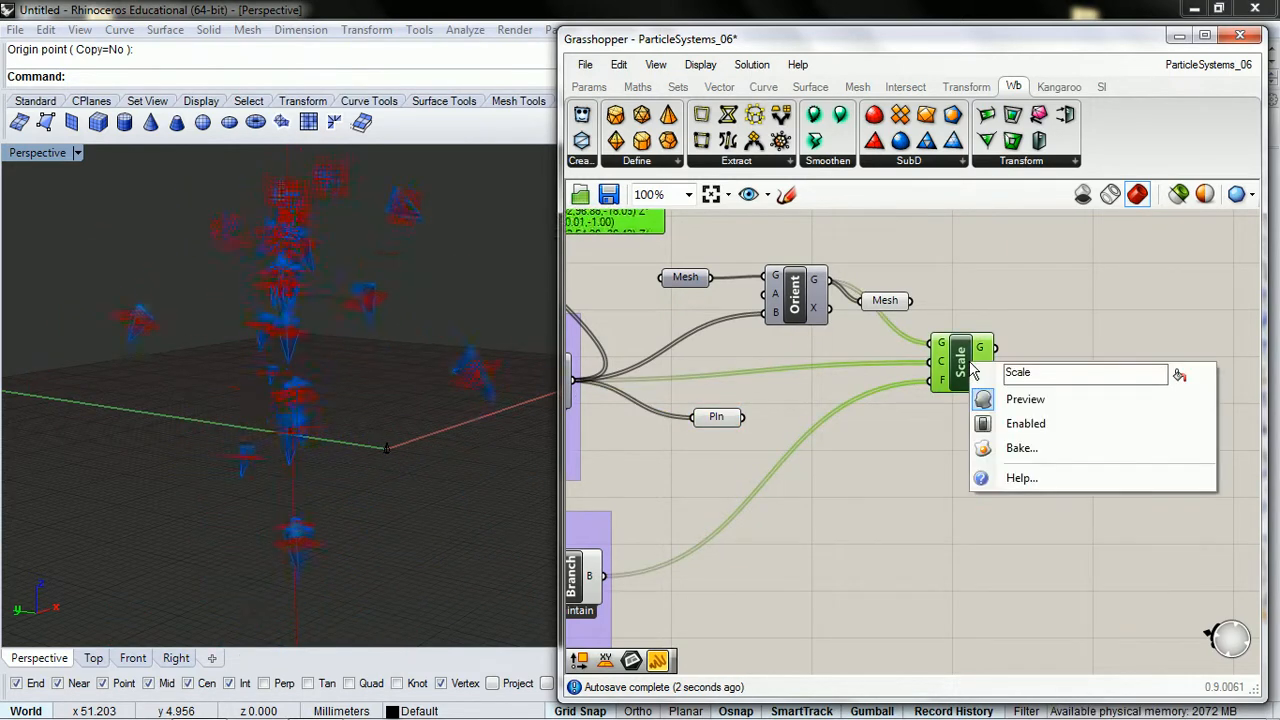
left_click(1022, 397)
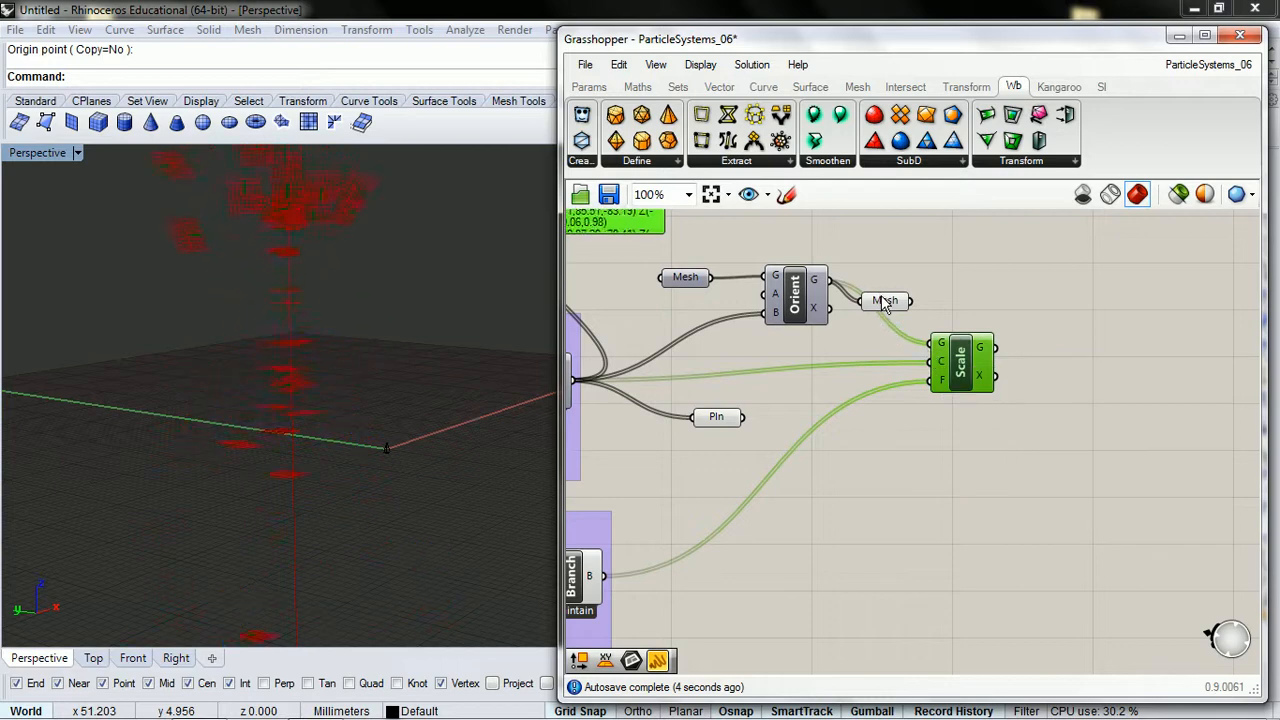
right_click(883, 301)
left_click(905, 314)
Step: Set the interval of the counter's timer to 200 ms
right_click_drag(788, 348, 1053, 299)
right_click_drag(612, 440, 839, 268)
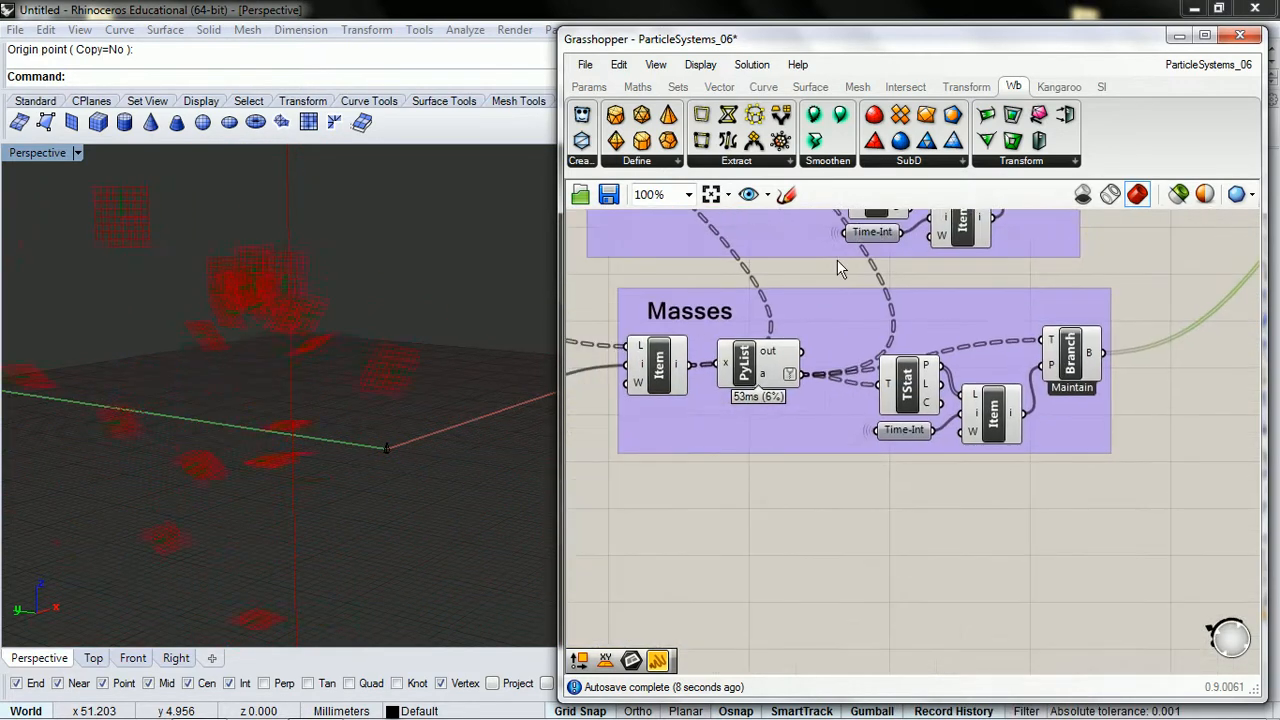
scroll(838, 268, "down", 4)
right_click_drag(729, 280, 906, 292)
scroll(676, 298, "up", 5)
right_click_drag(678, 296, 825, 383)
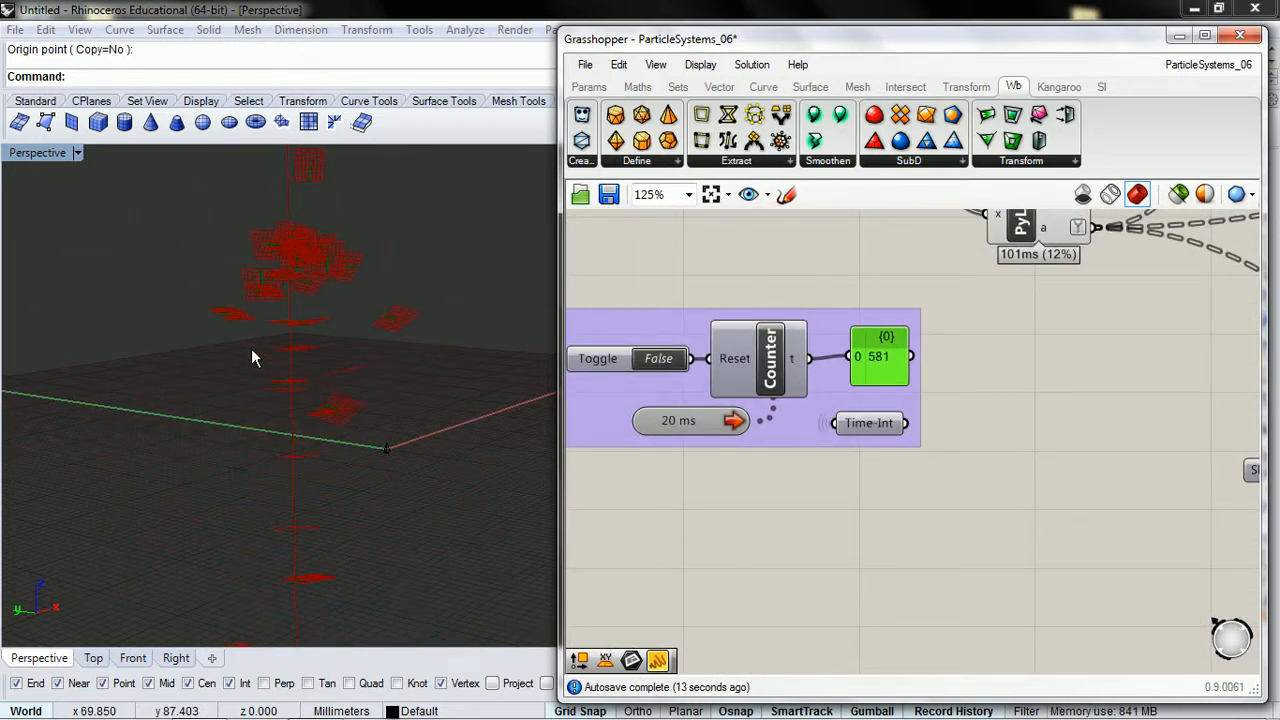
right_click_drag(180, 251, 291, 277)
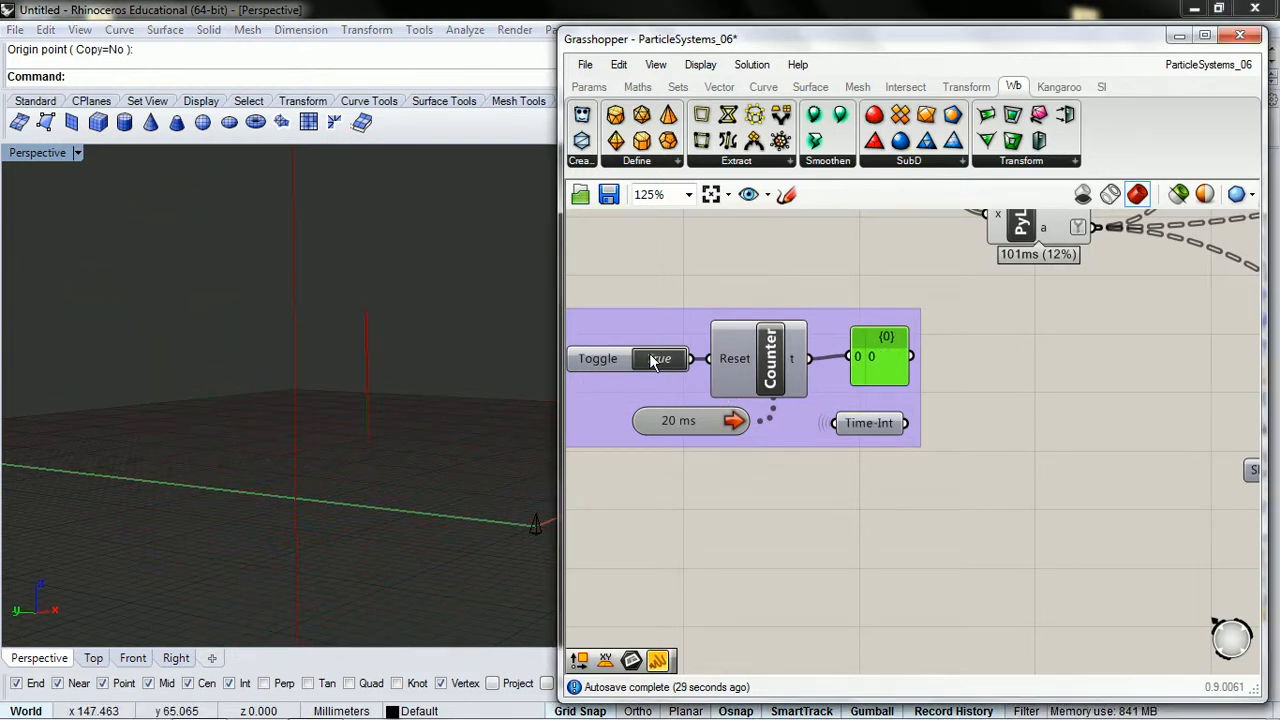
right_click(695, 424)
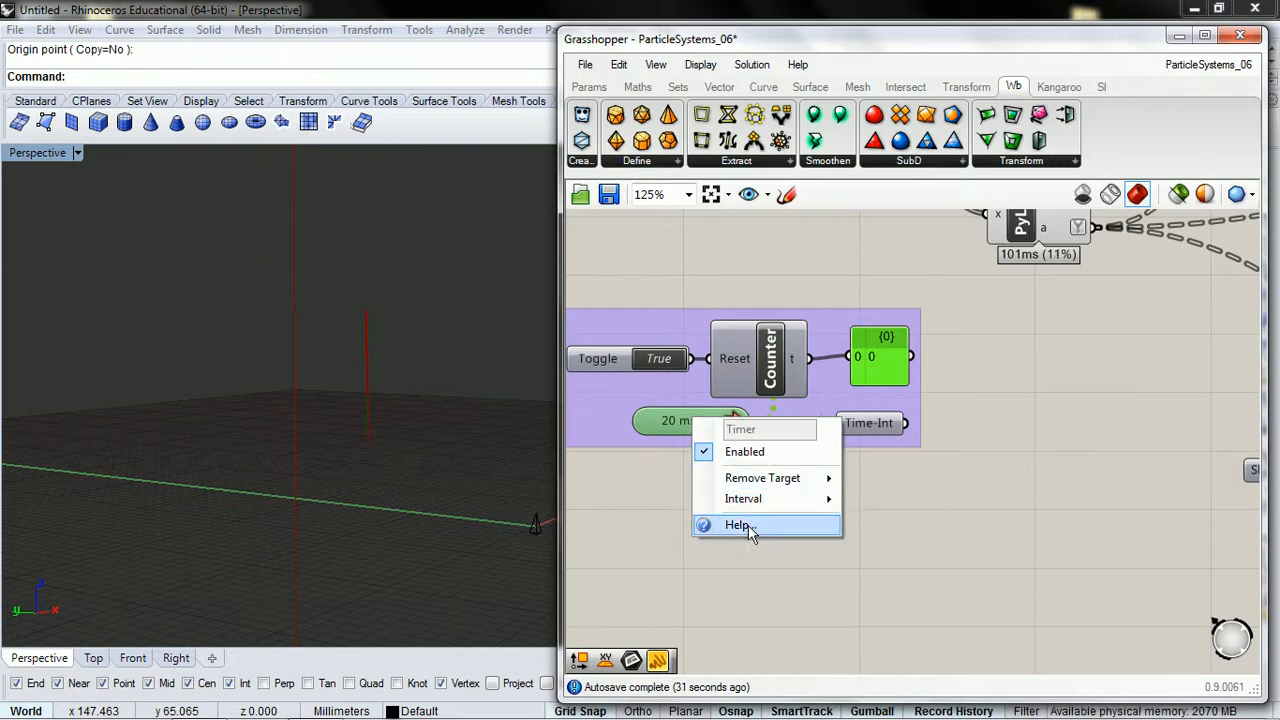
mouse_move(793, 505)
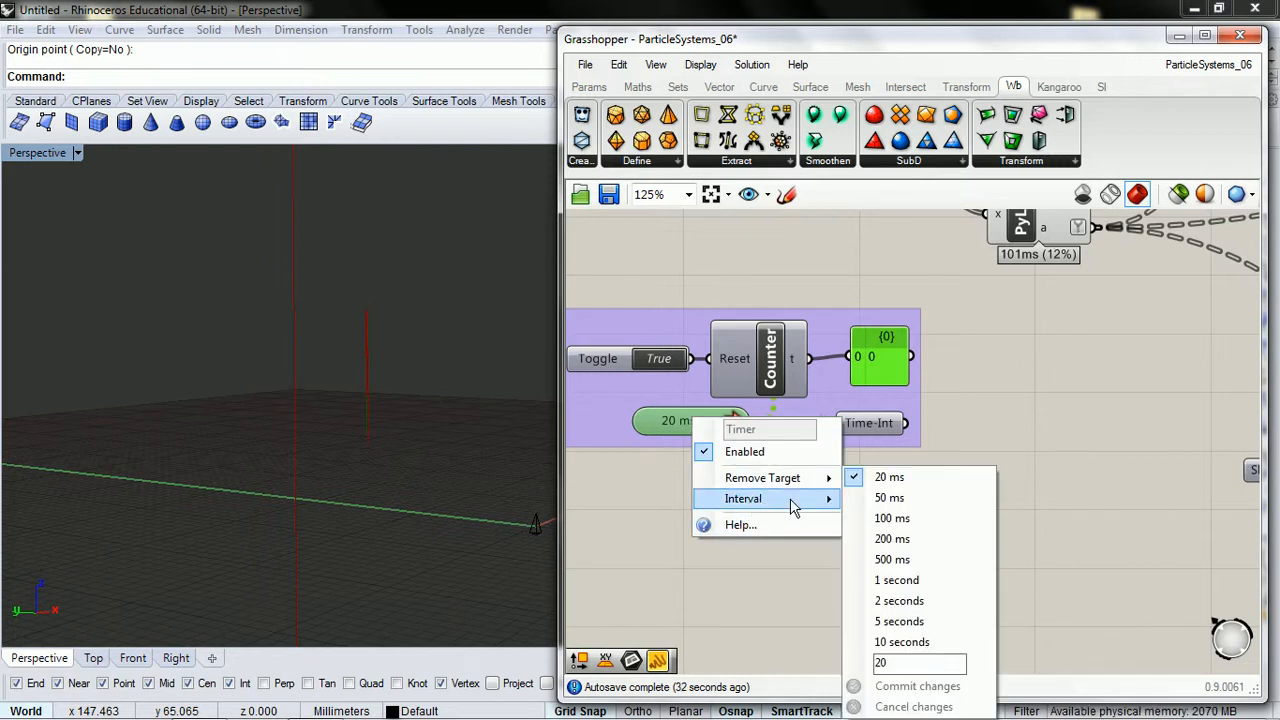
left_click(890, 539)
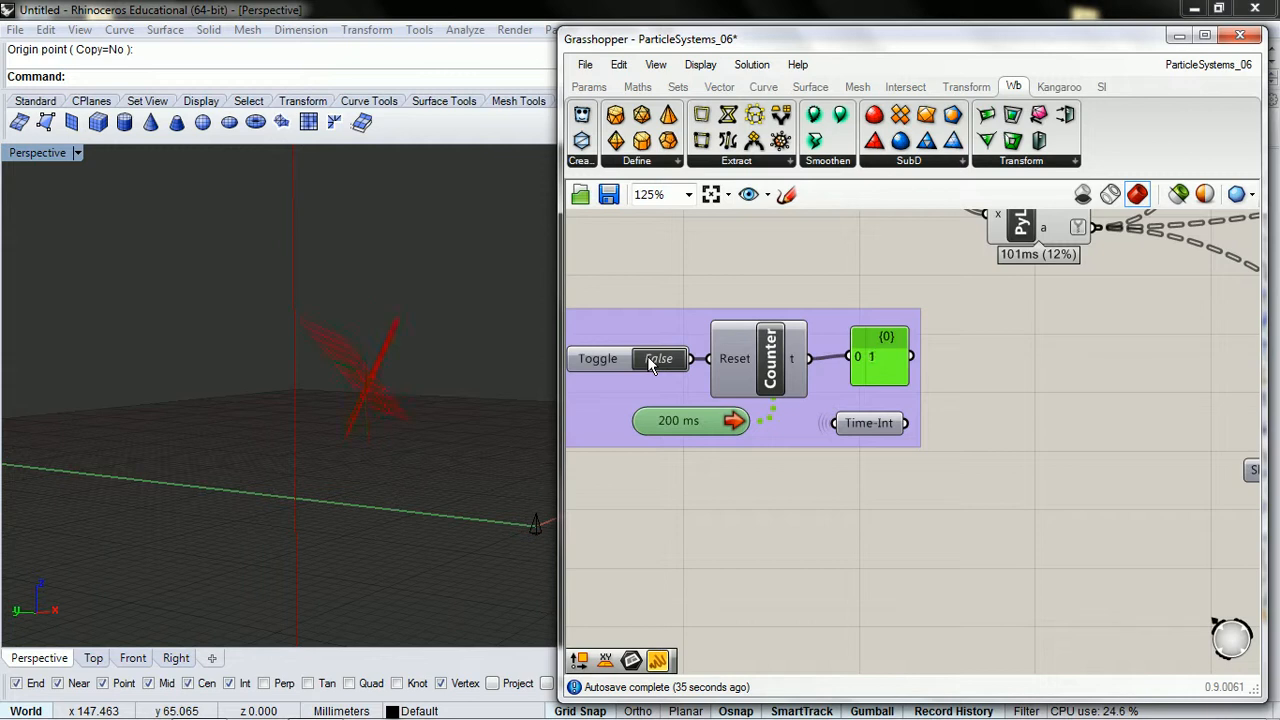
scroll(340, 464, "down", 2)
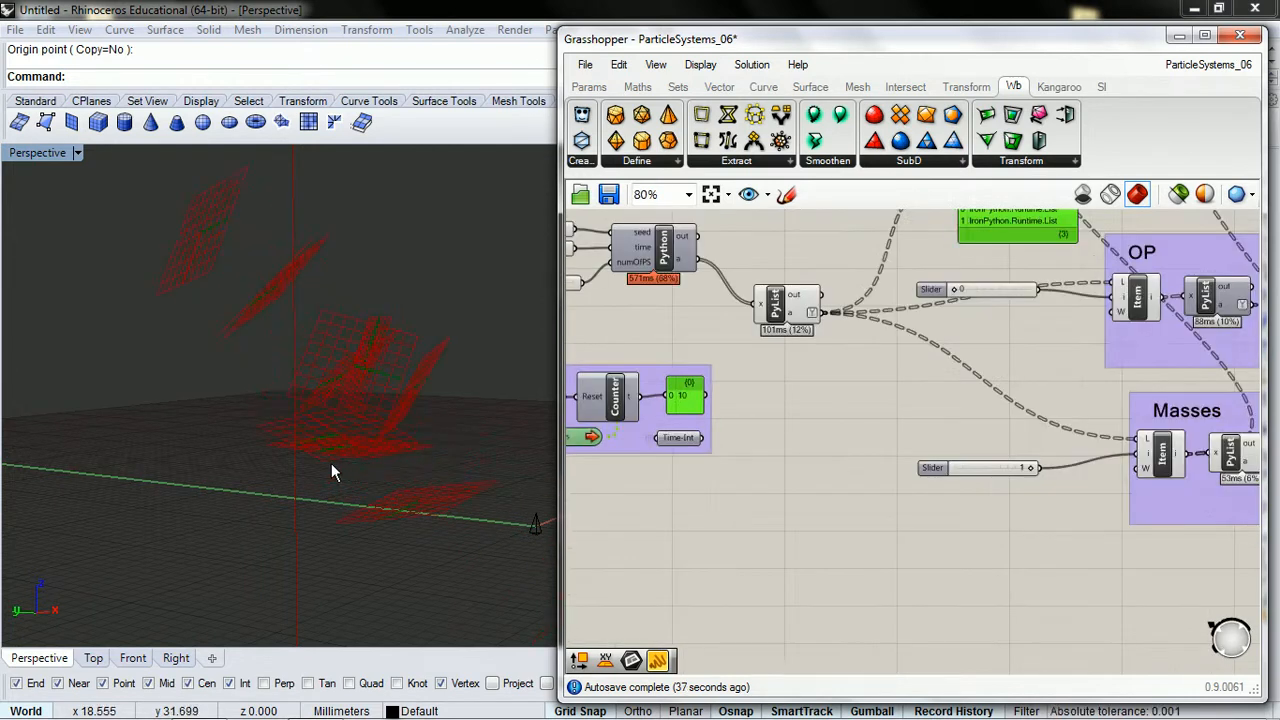
right_click_drag(627, 432, 805, 416)
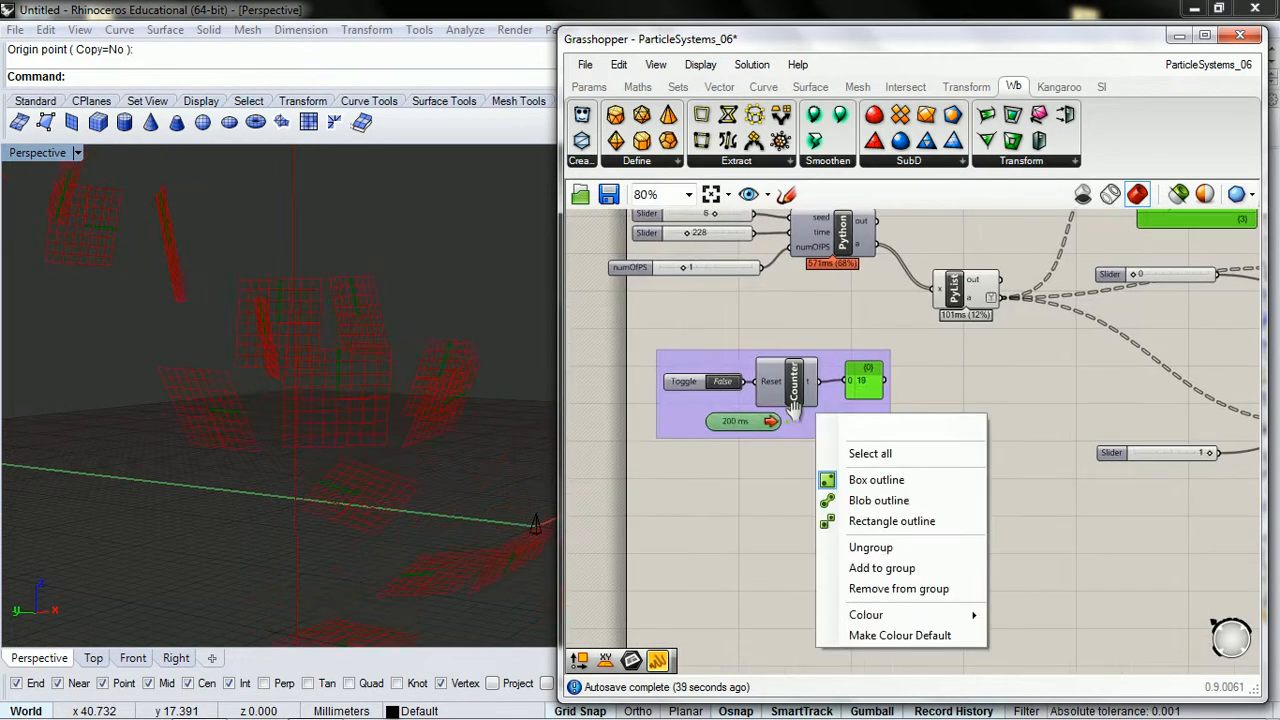
scroll(800, 414, "up", 2)
left_click(738, 491)
double_click(738, 491)
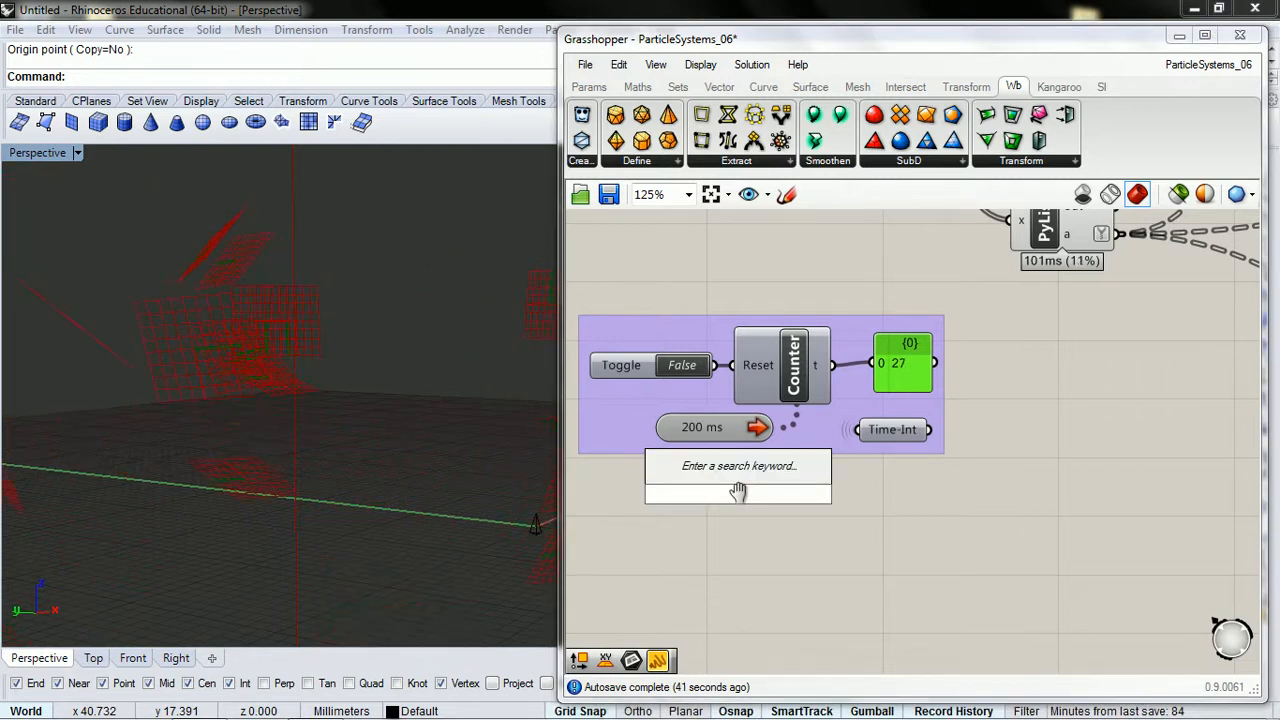
type("slider")
key("Return")
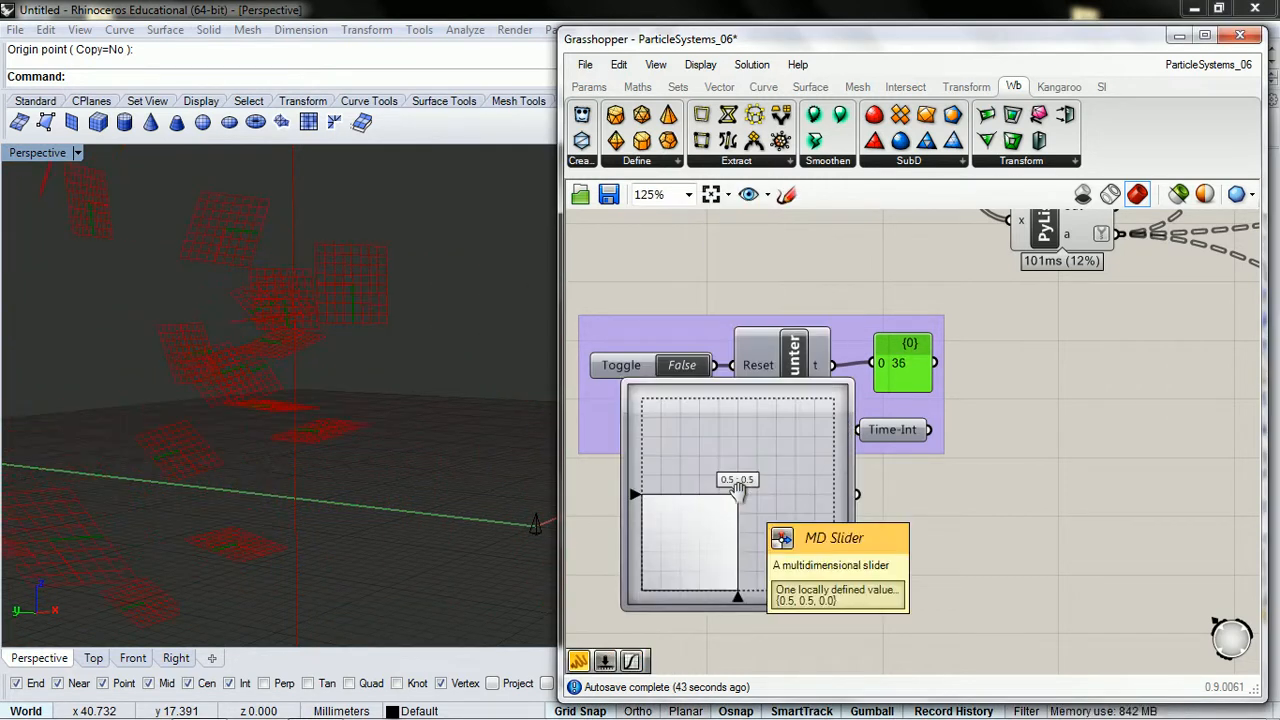
key("Delete")
Step: Add an integer slider with a value of 30 below the counter group
double_click(707, 497)
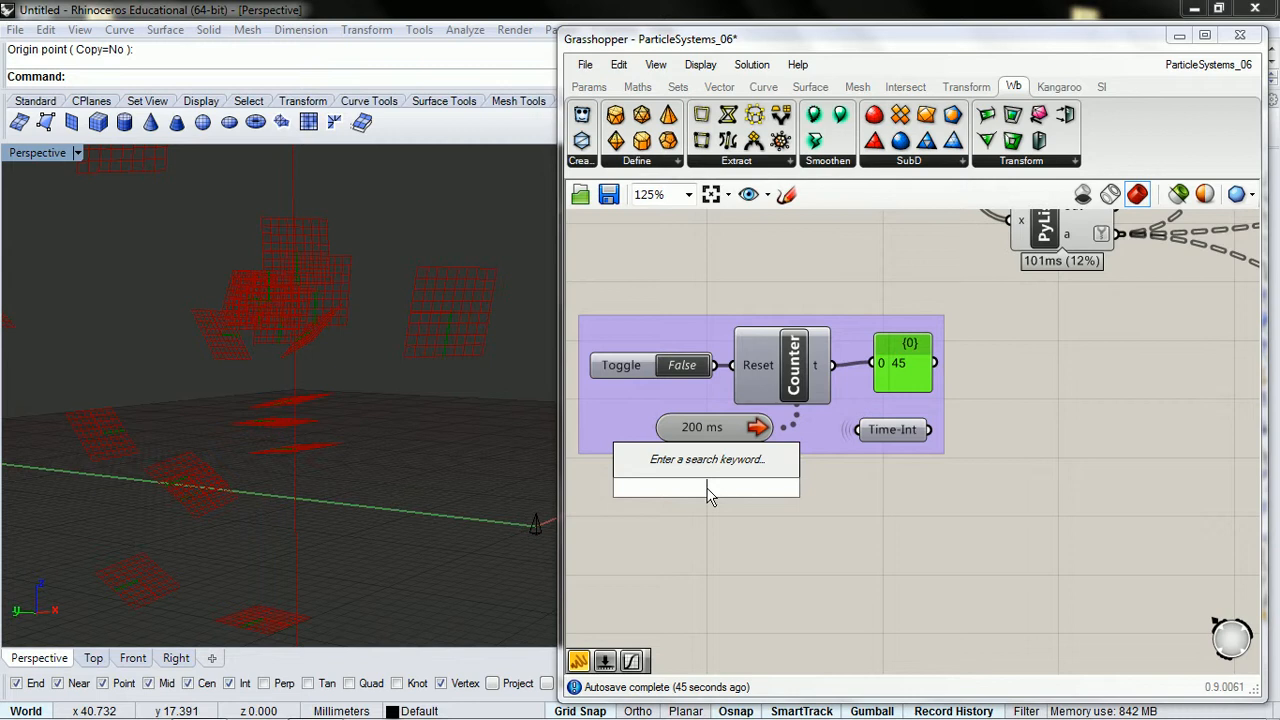
type("30")
key("Return")
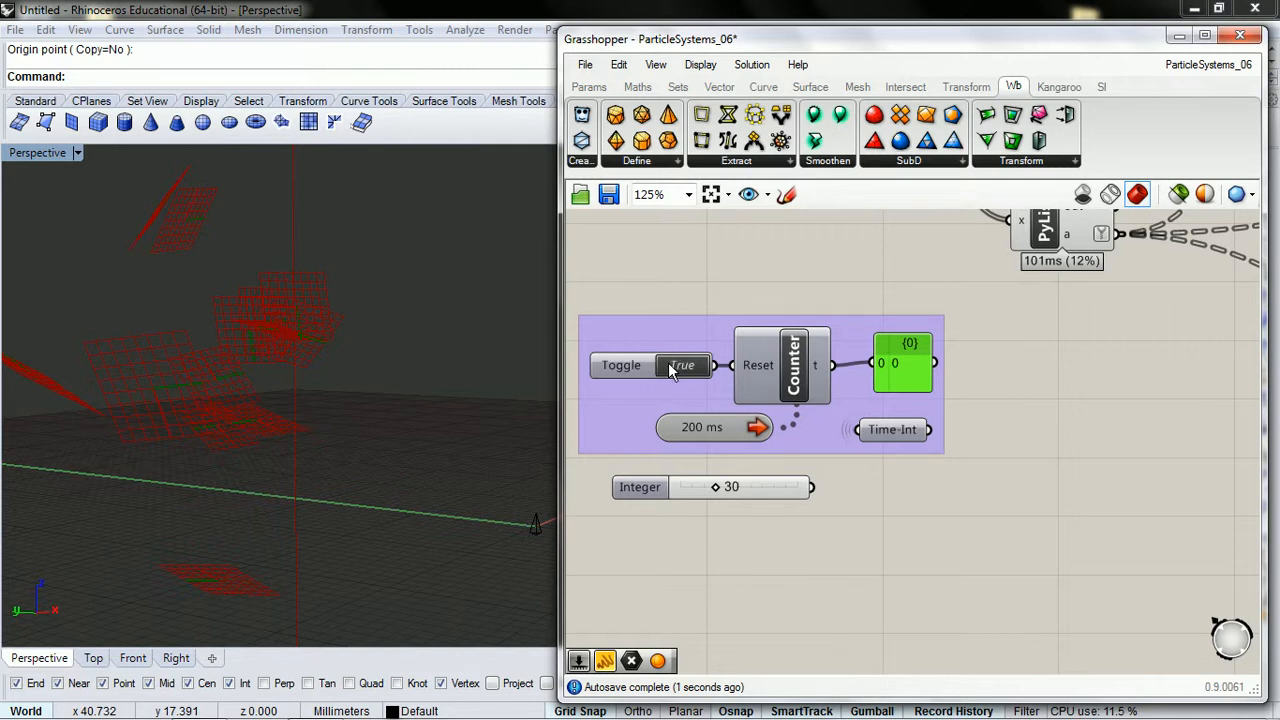
Step: Lower the integer slider to 8 and then 6 to examine the orientation planes at early time values
left_click_drag(718, 488, 690, 492)
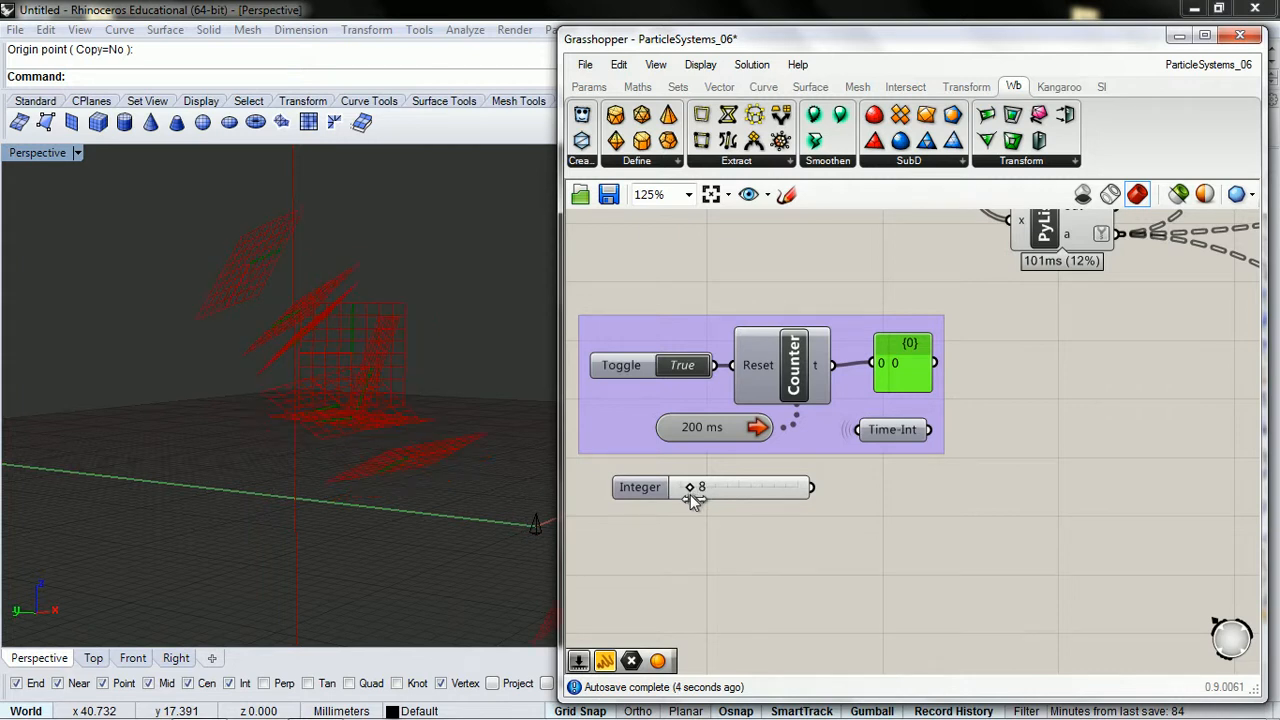
left_click_drag(691, 494, 690, 495)
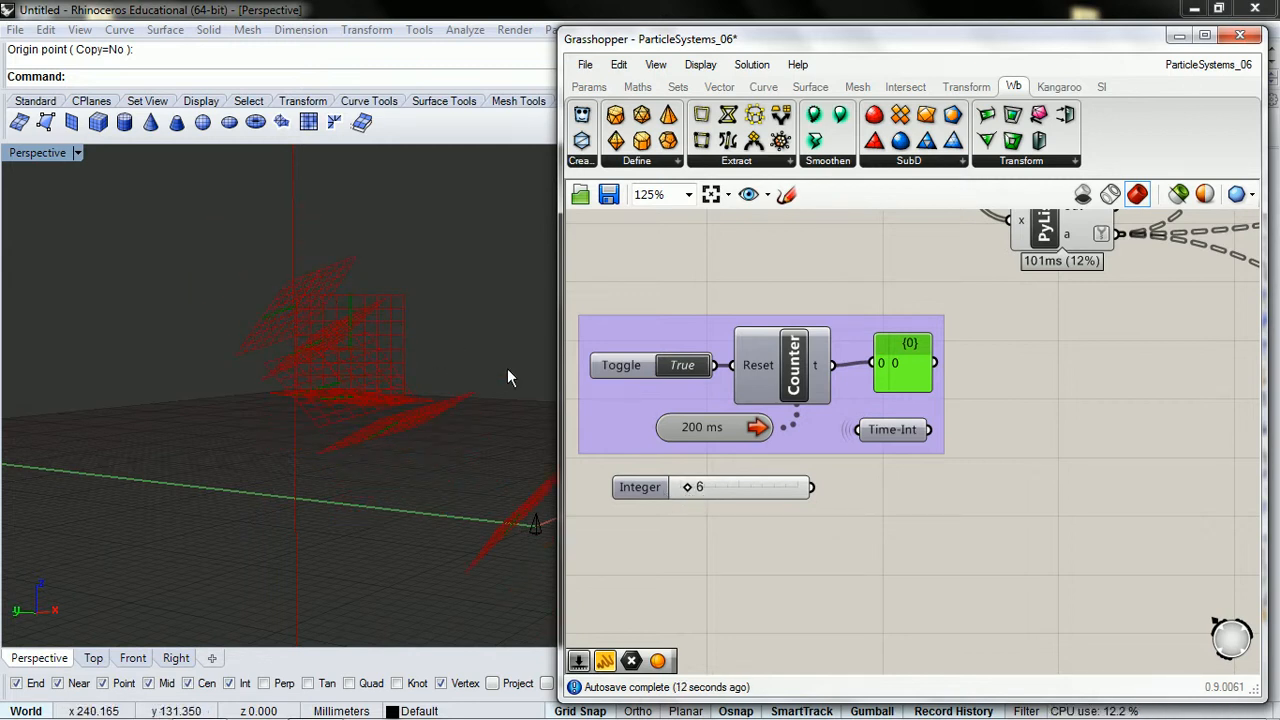
mouse_move(685, 487)
left_mouse_down()
mouse_move(701, 485)
mouse_move(685, 487)
left_mouse_up()
mouse_move(414, 478)
right_mouse_down()
mouse_move(257, 517)
mouse_move(426, 466)
right_mouse_up()
right_click_drag(324, 423, 311, 490)
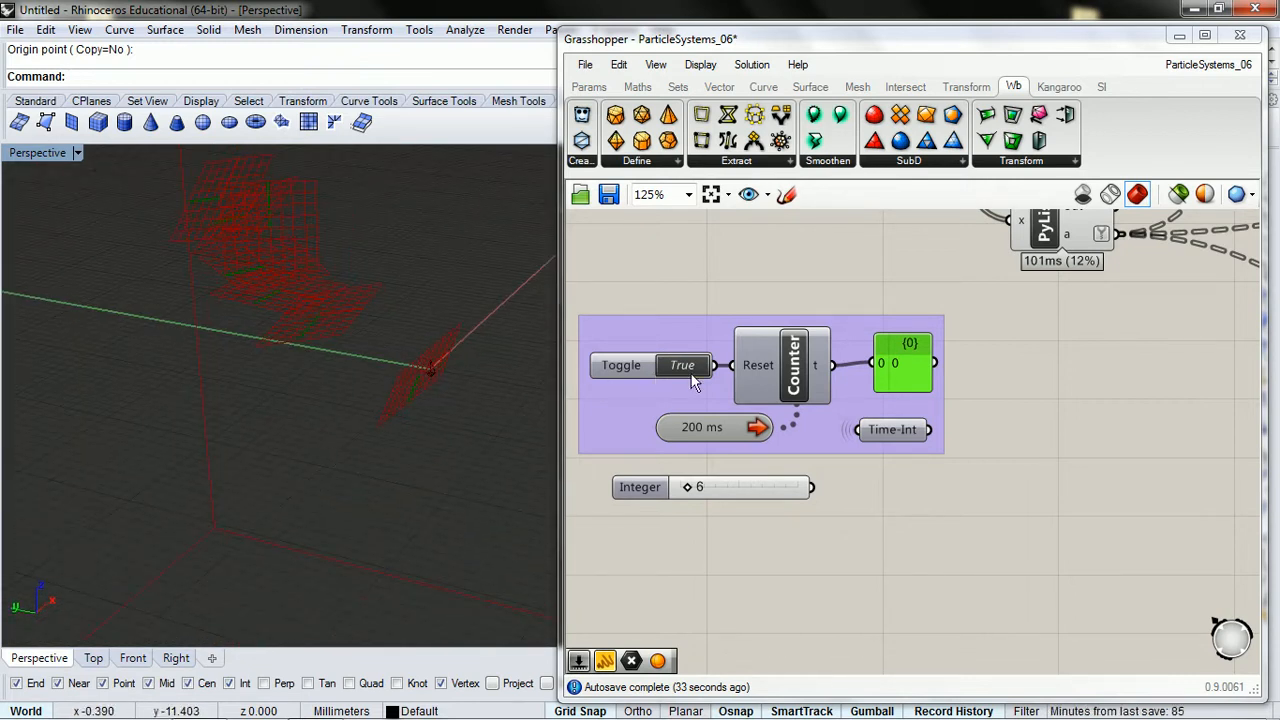
Step: Vary the integer slider between 5 and 7, ending at 7, and examine how the orientation planes move
left_click_drag(684, 485, 684, 485)
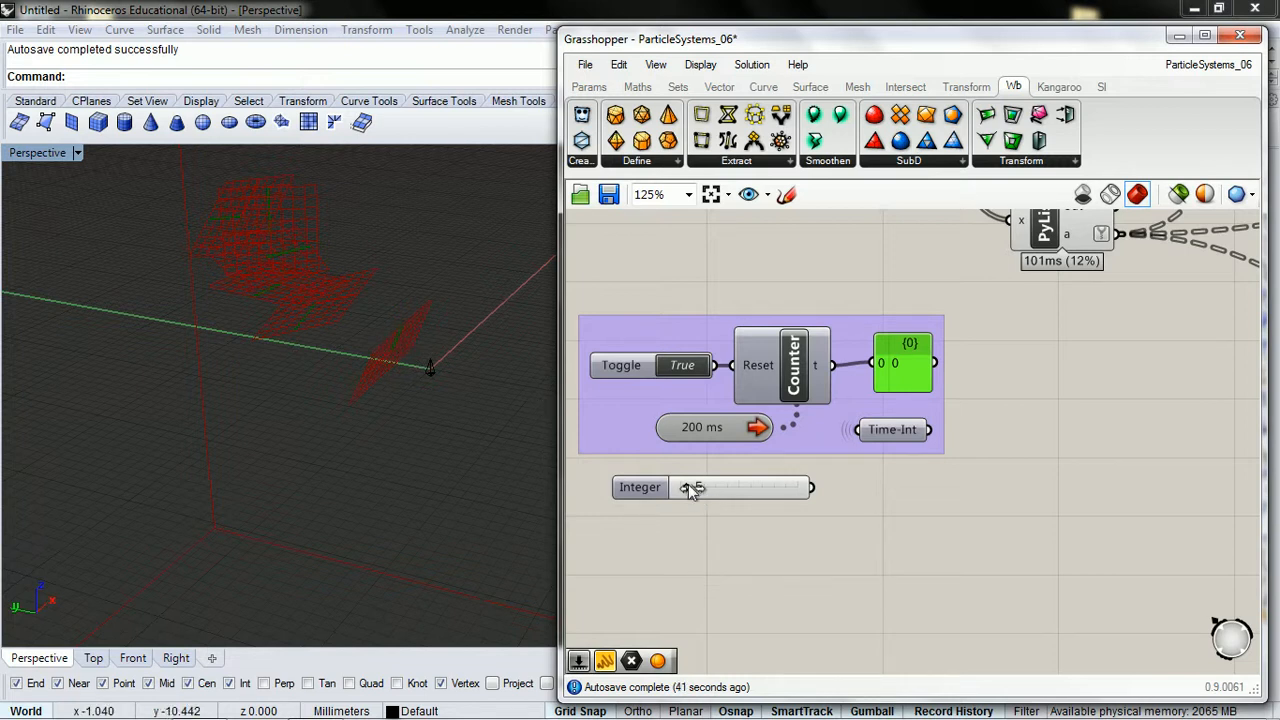
left_click_drag(688, 485, 687, 484)
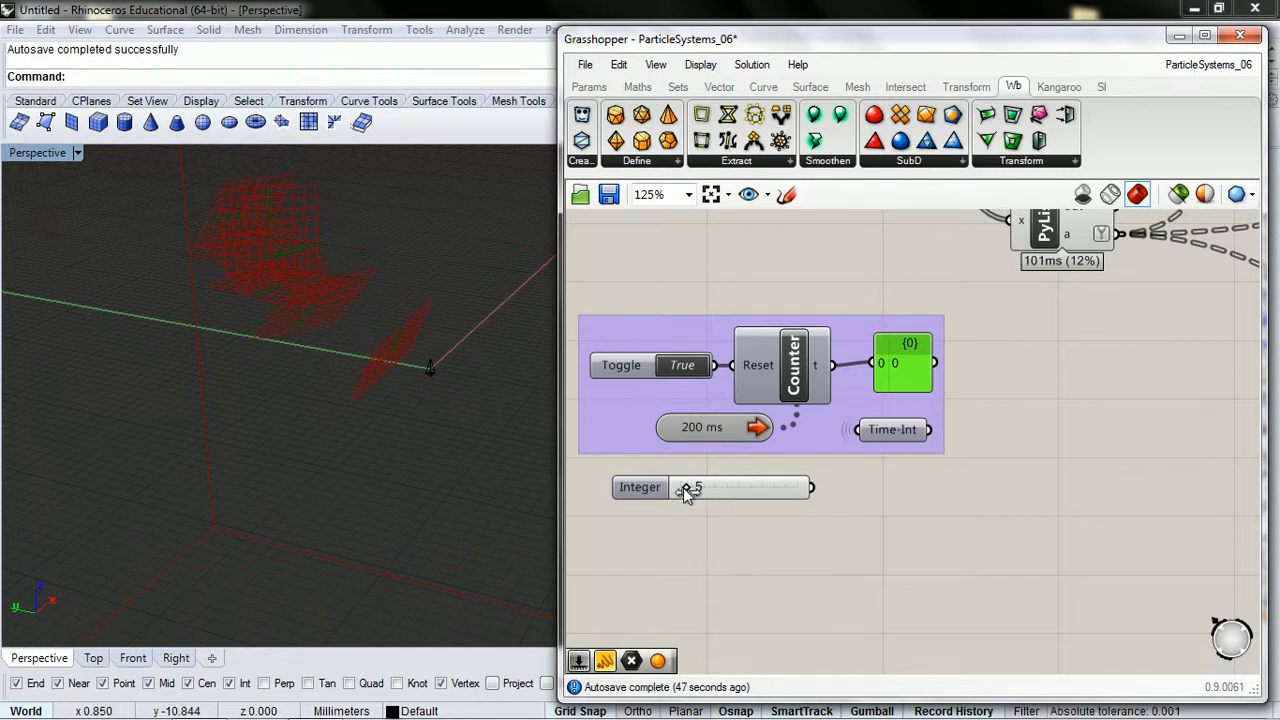
left_click_drag(686, 489, 683, 487)
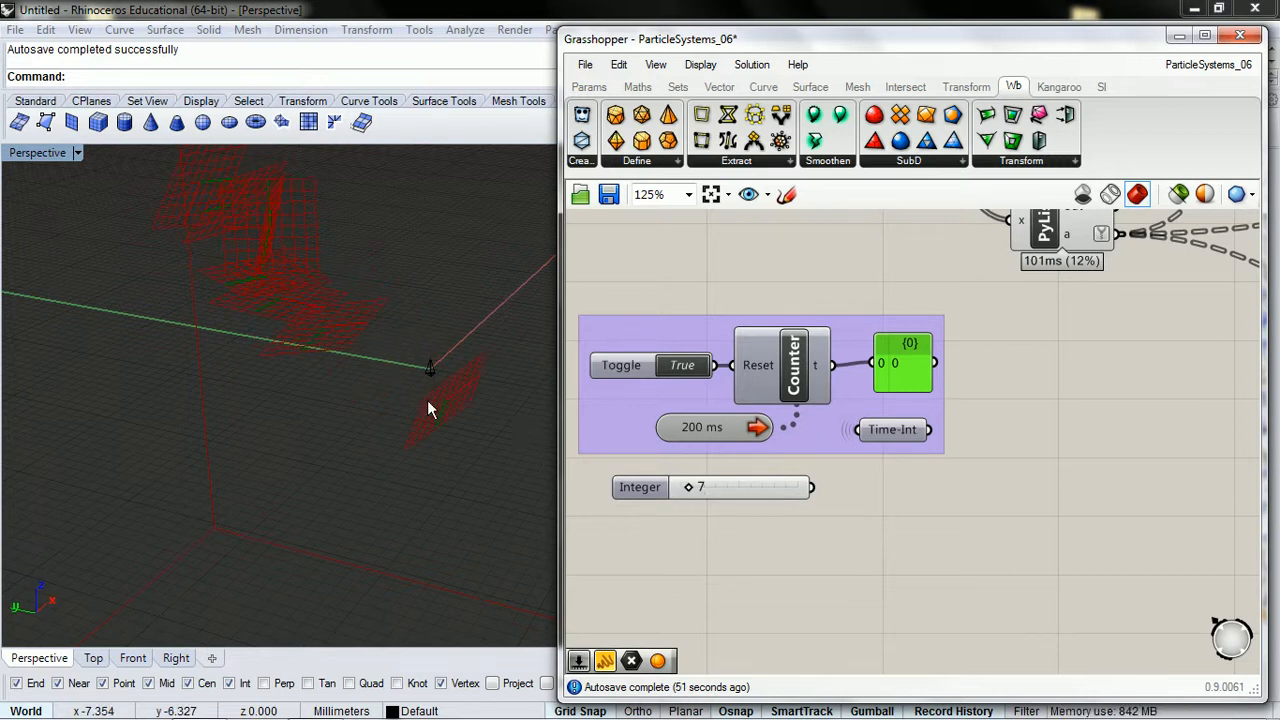
scroll(341, 419, "down", 3)
scroll(341, 419, "up", 4)
right_click_drag(334, 448, 325, 400)
right_click_drag(238, 424, 209, 406)
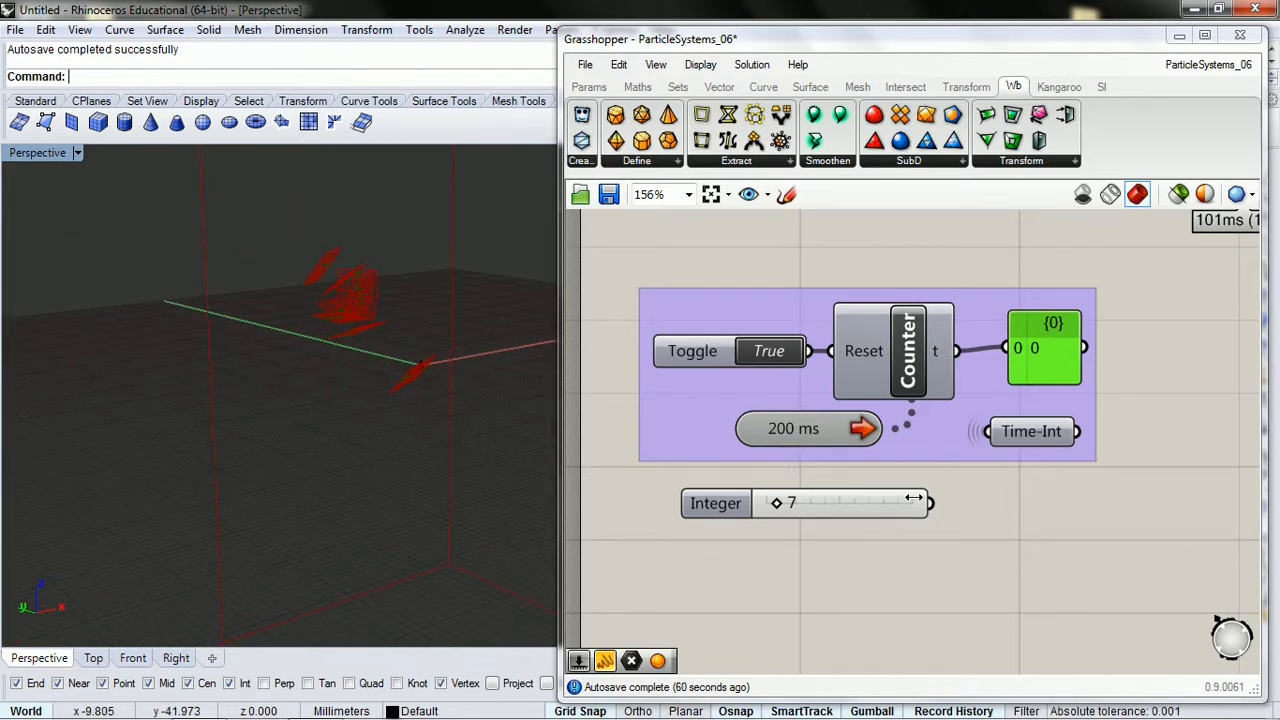
Step: Replace the integer slider with the counter's t output as the source of Time-Int, and set the timer's interval to 20 ms
left_click(723, 505)
key("Delete")
right_click(780, 430)
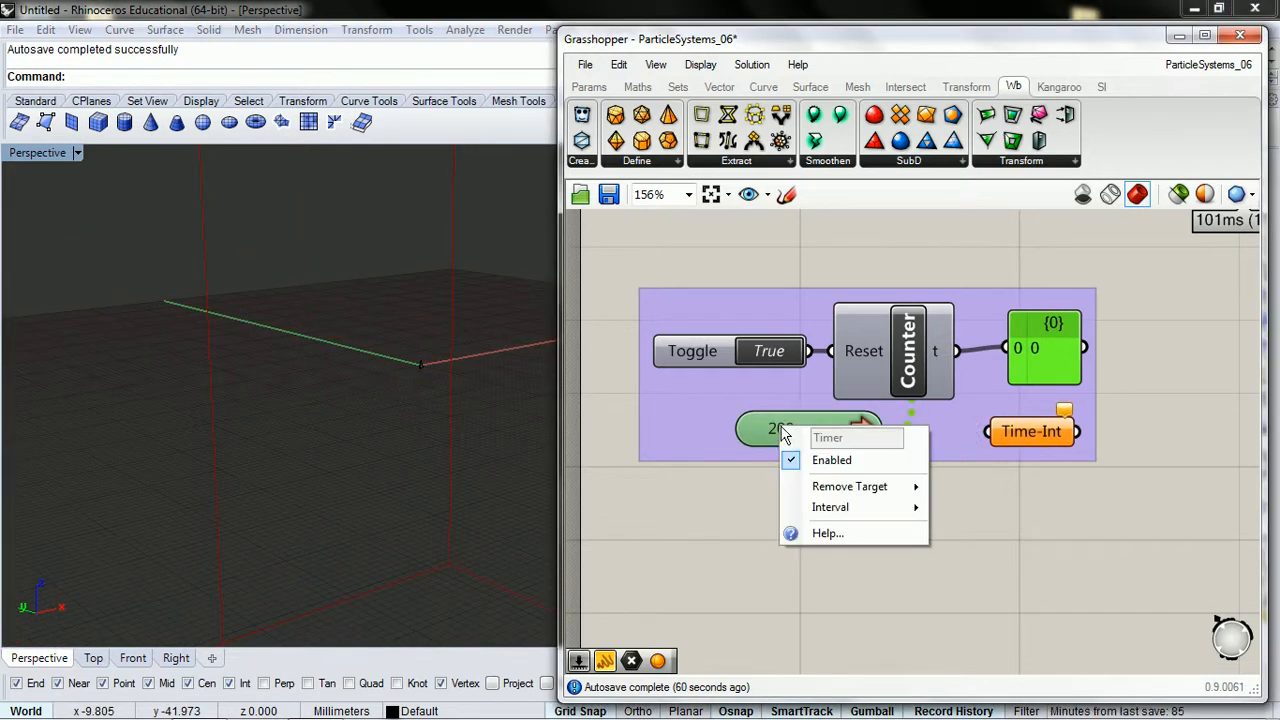
mouse_move(915, 507)
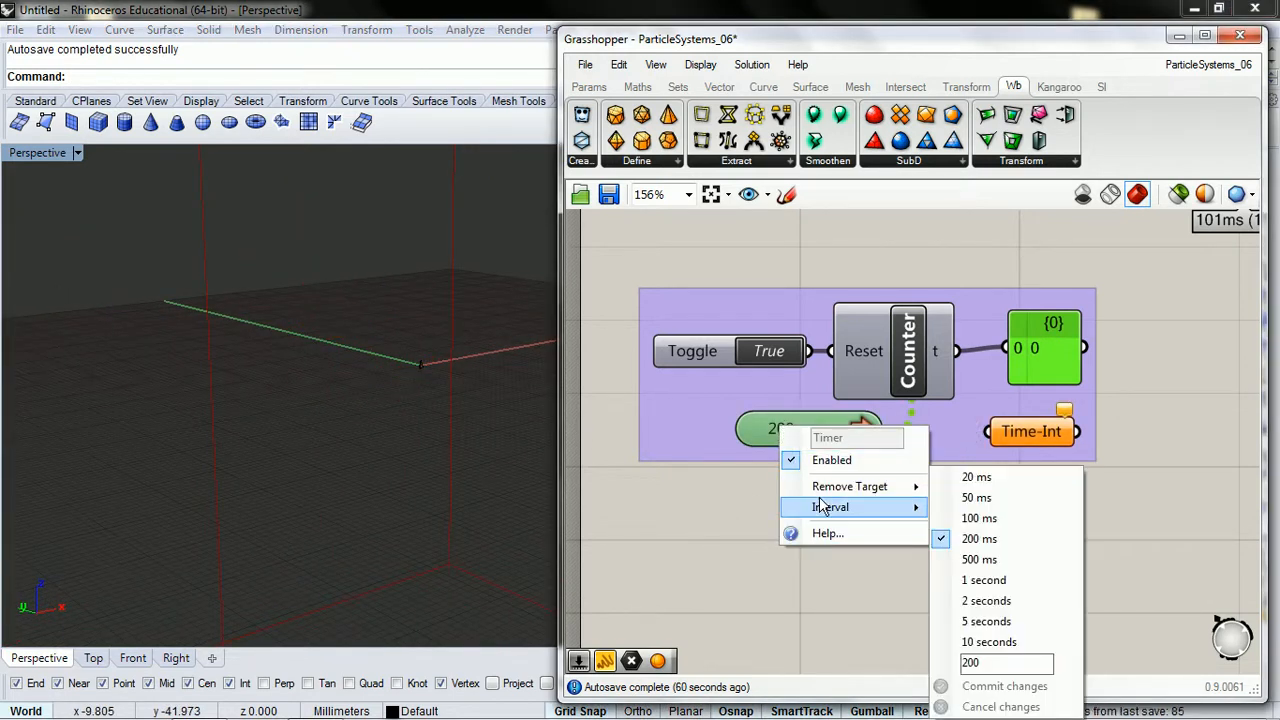
left_click(977, 475)
left_click_drag(956, 351, 960, 437)
Step: Set the numOfPS slider feeding the Python component to 2
right_click_drag(798, 407, 757, 510)
scroll(821, 464, "down", 3)
scroll(703, 413, "up", 2)
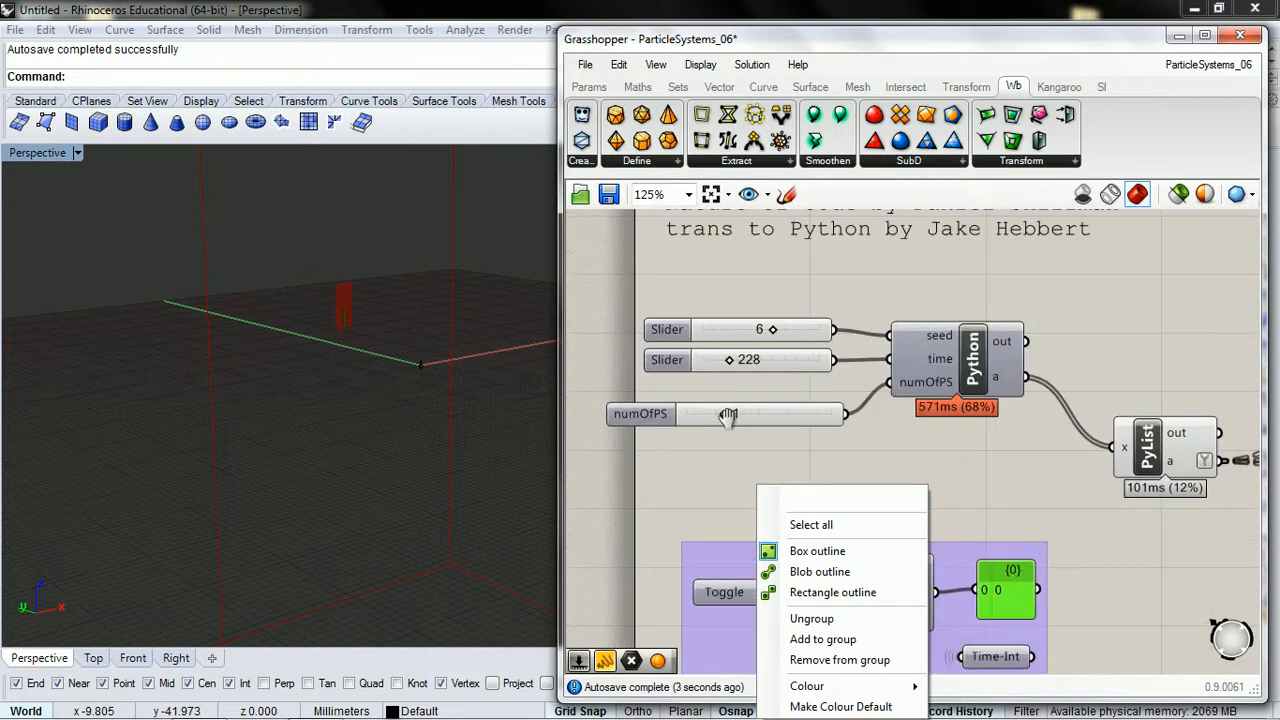
left_click(722, 415)
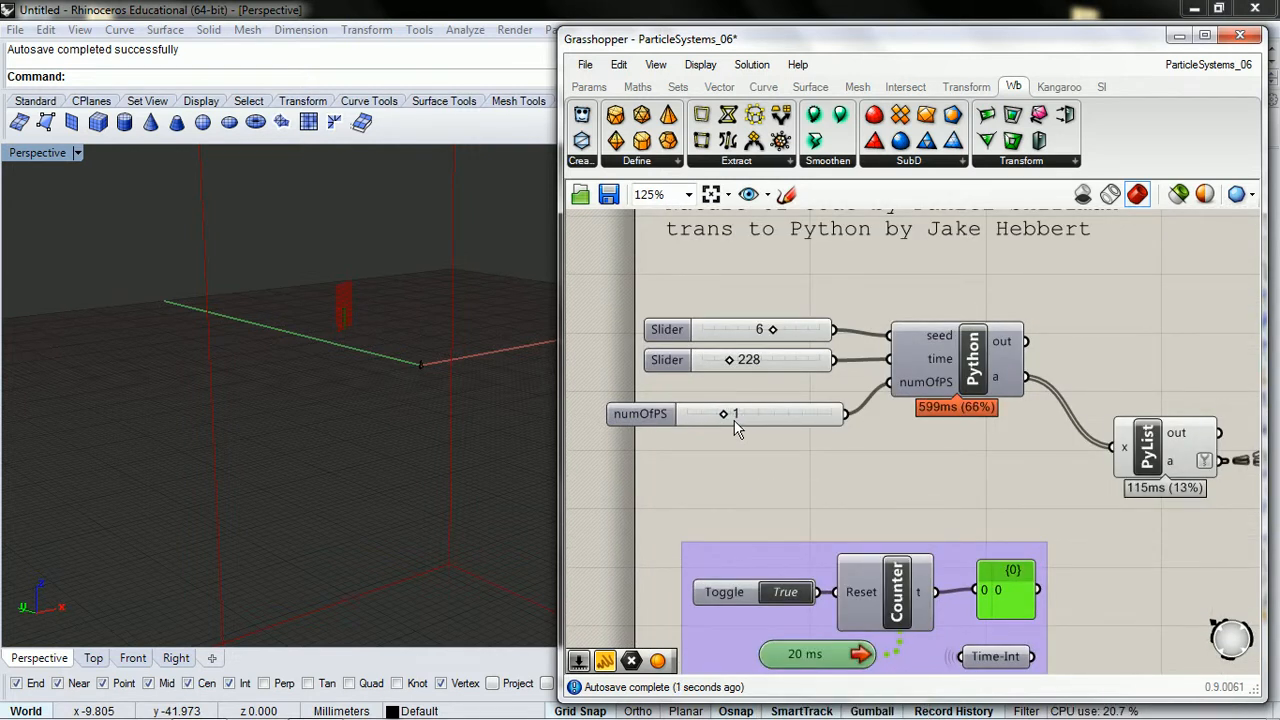
left_click(733, 418)
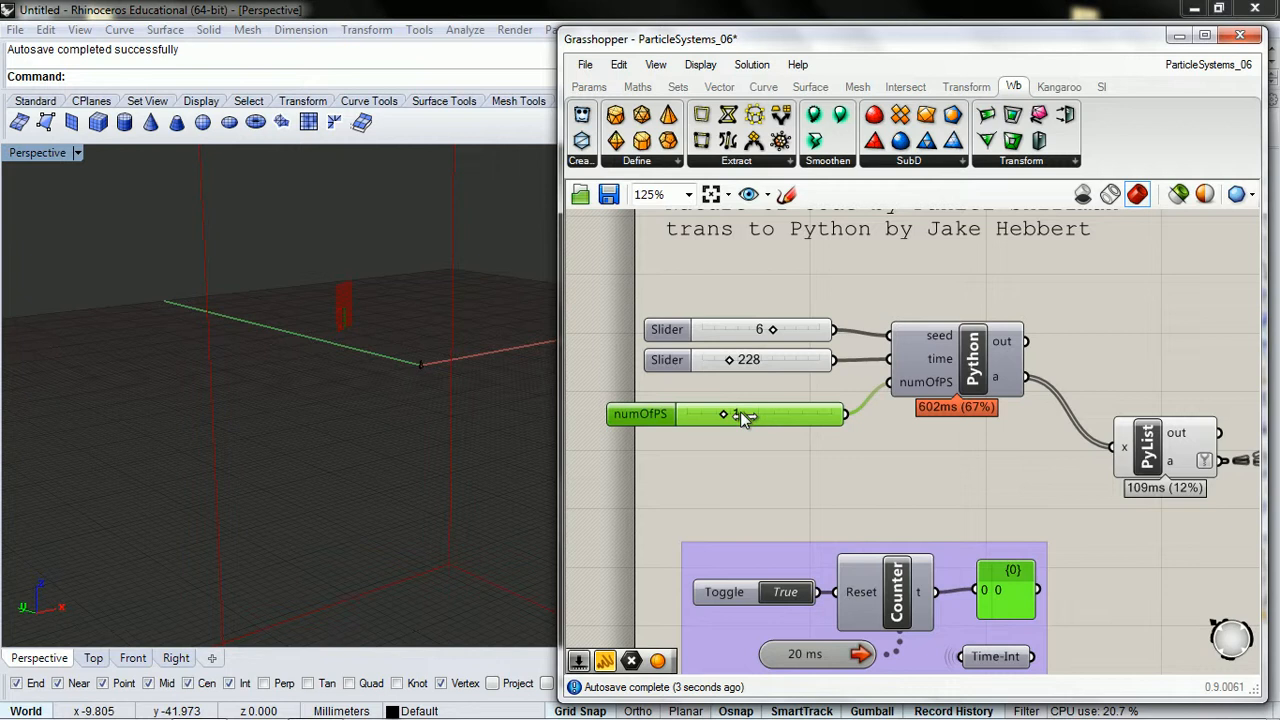
left_click_drag(752, 418, 757, 418)
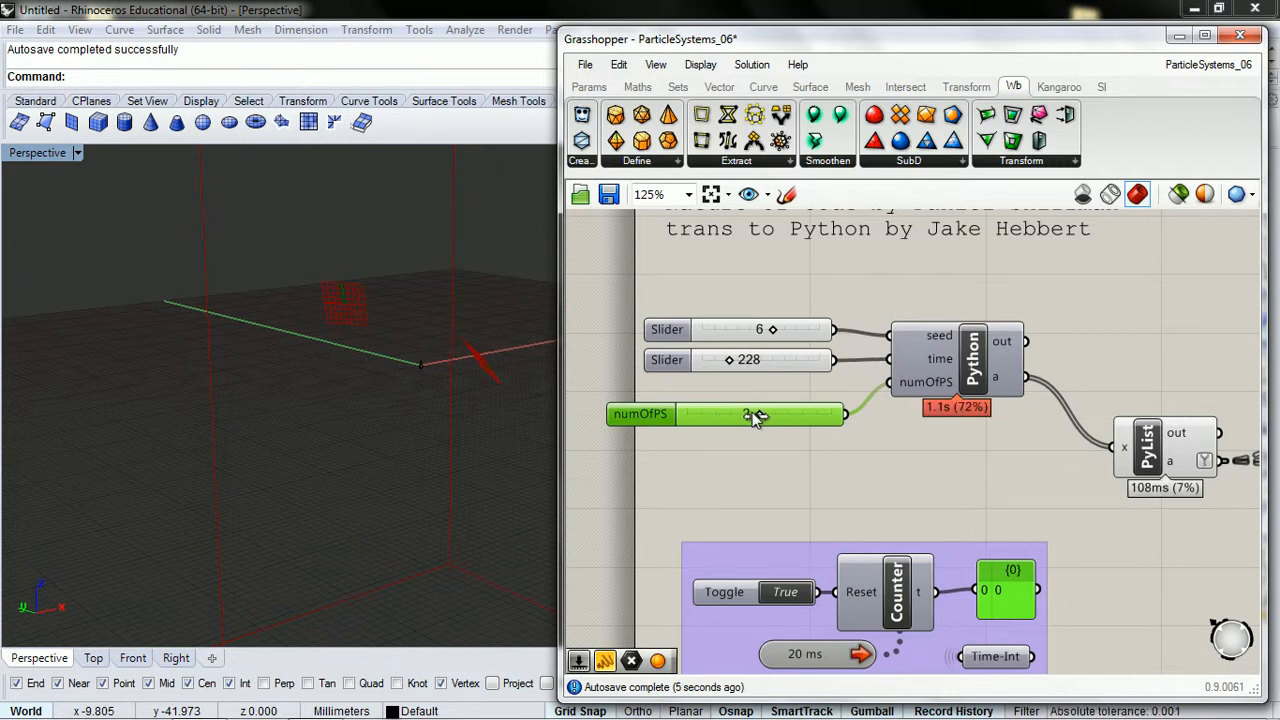
left_click(761, 463)
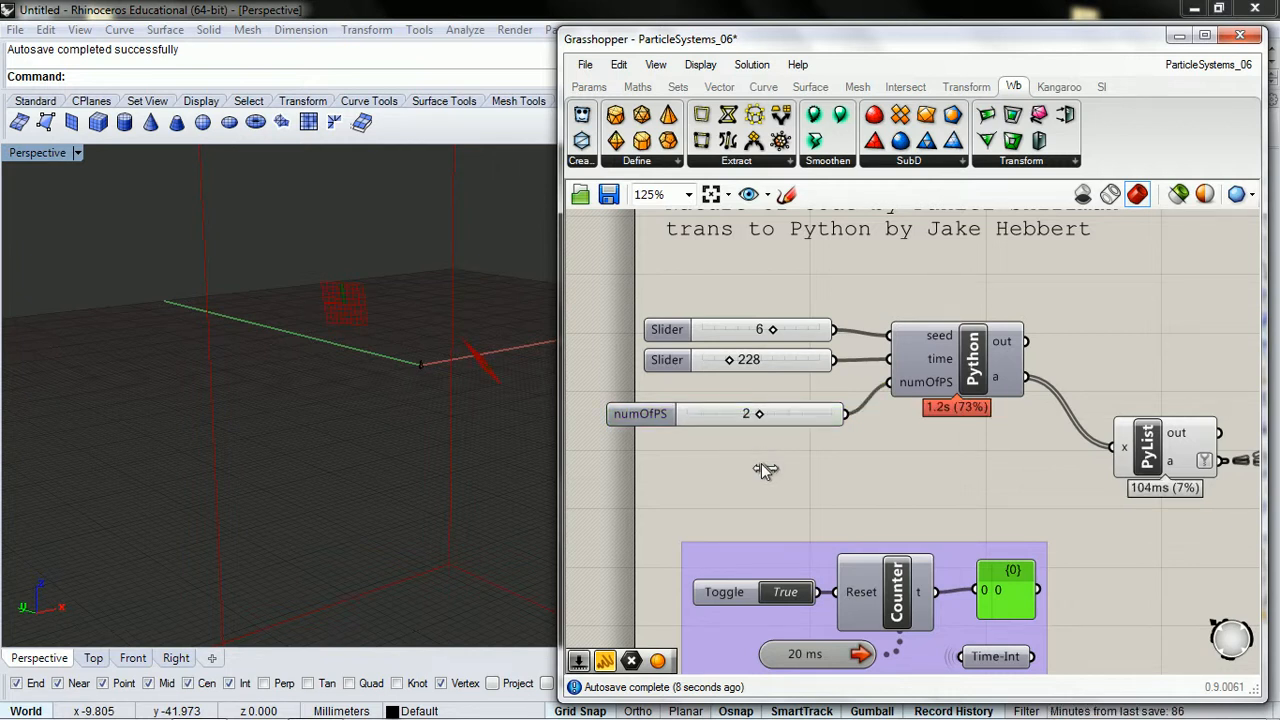
Step: Turn on the preview of the Scale component after the Orient component
scroll(985, 450, "down", 1)
right_click_drag(985, 450, 844, 410)
scroll(844, 411, "down", 4)
right_click_drag(1037, 466, 760, 454)
right_click_drag(1085, 410, 764, 439)
scroll(912, 415, "up", 6)
right_click(914, 415)
left_click(791, 425)
left_click(1044, 410)
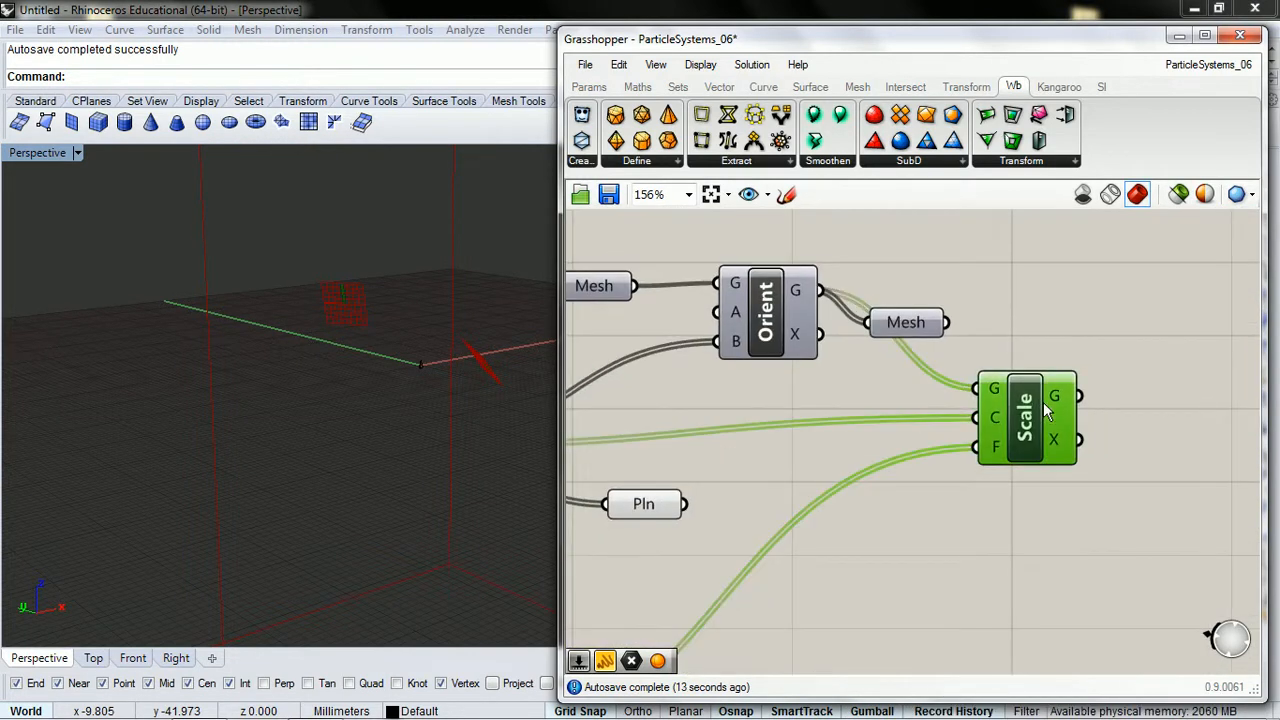
right_click(1044, 408)
left_click(1044, 438)
Step: Turn off the preview of the Plane parameter fed by the OP group's Branch output
right_click_drag(840, 428, 973, 328)
scroll(808, 389, "down", 3)
left_click(797, 402)
right_click(797, 402)
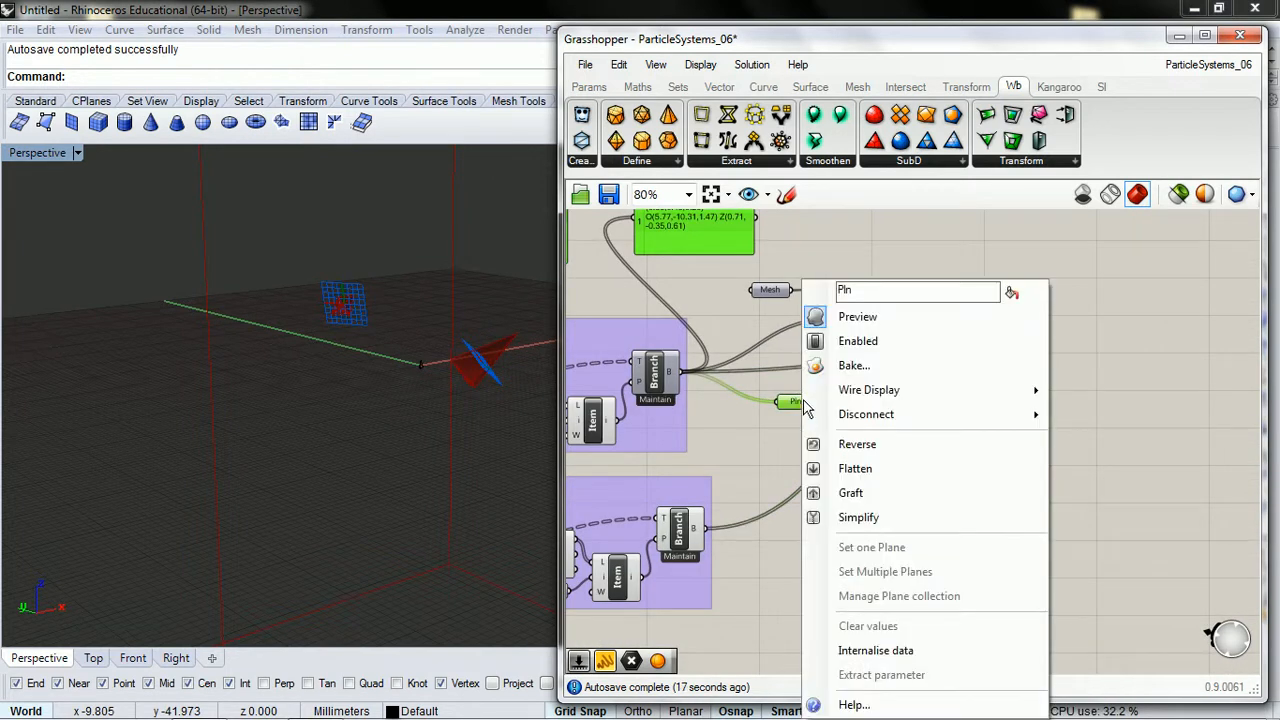
left_click(858, 314)
Step: Select the source mesh at the origin in the Rhino Perspective viewport and hide it
right_click_drag(710, 453, 837, 364)
scroll(837, 364, "down", 4)
right_click_drag(752, 372, 891, 378)
left_click_drag(392, 323, 451, 400)
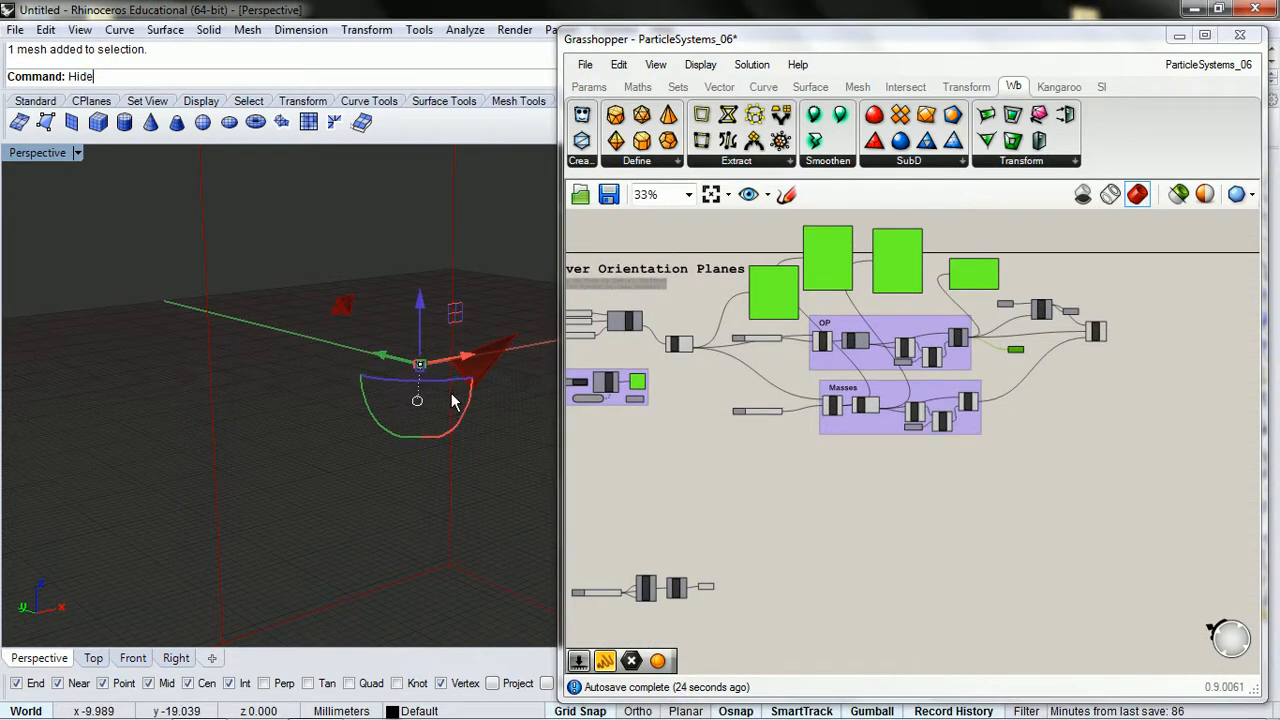
key("Return")
Step: Set the counter's reset toggle to False to run the simulation and watch the scaled meshes from several angles
right_click_drag(622, 408, 825, 394)
scroll(791, 314, "up", 4)
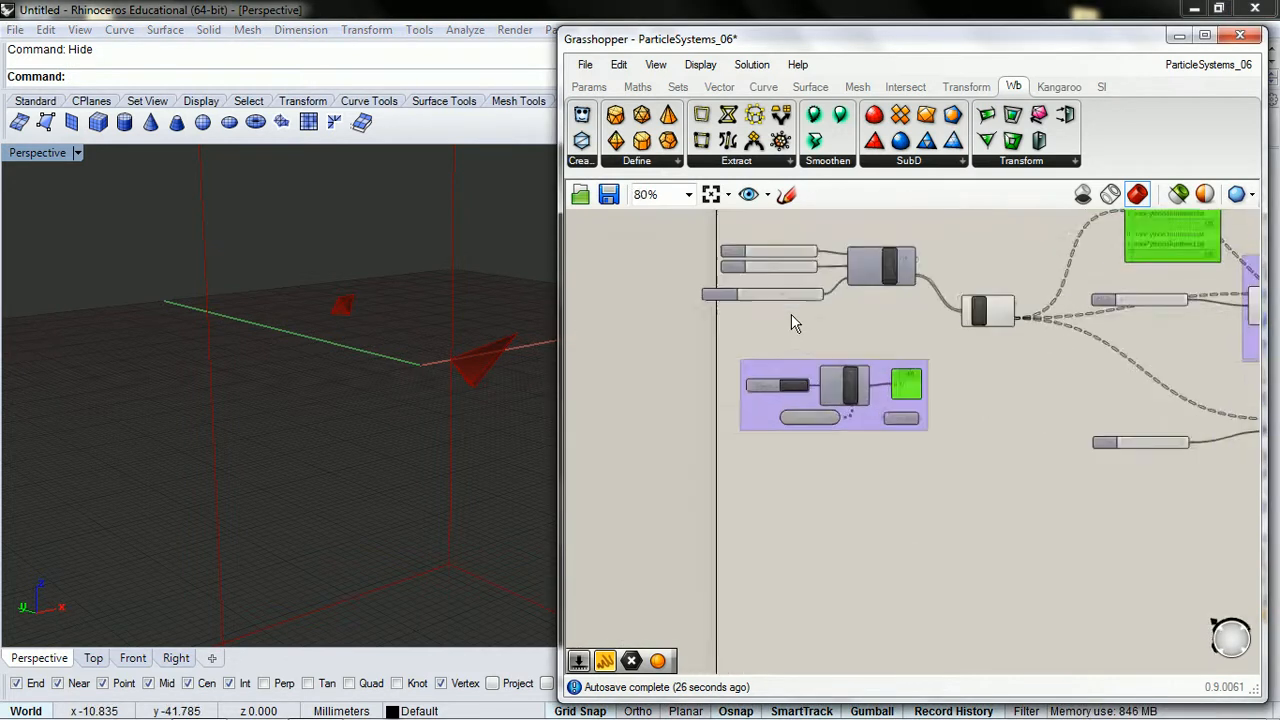
double_click(790, 401)
right_click_drag(305, 432, 201, 429)
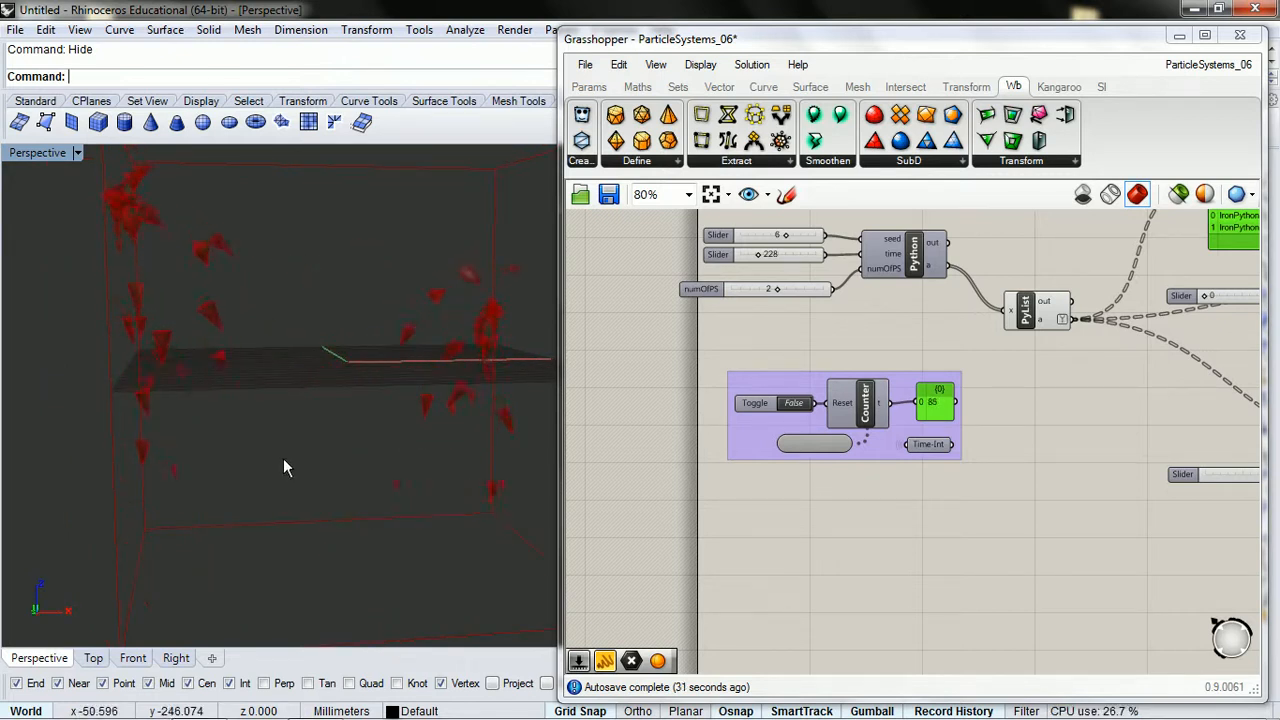
right_click_drag(300, 462, 200, 440)
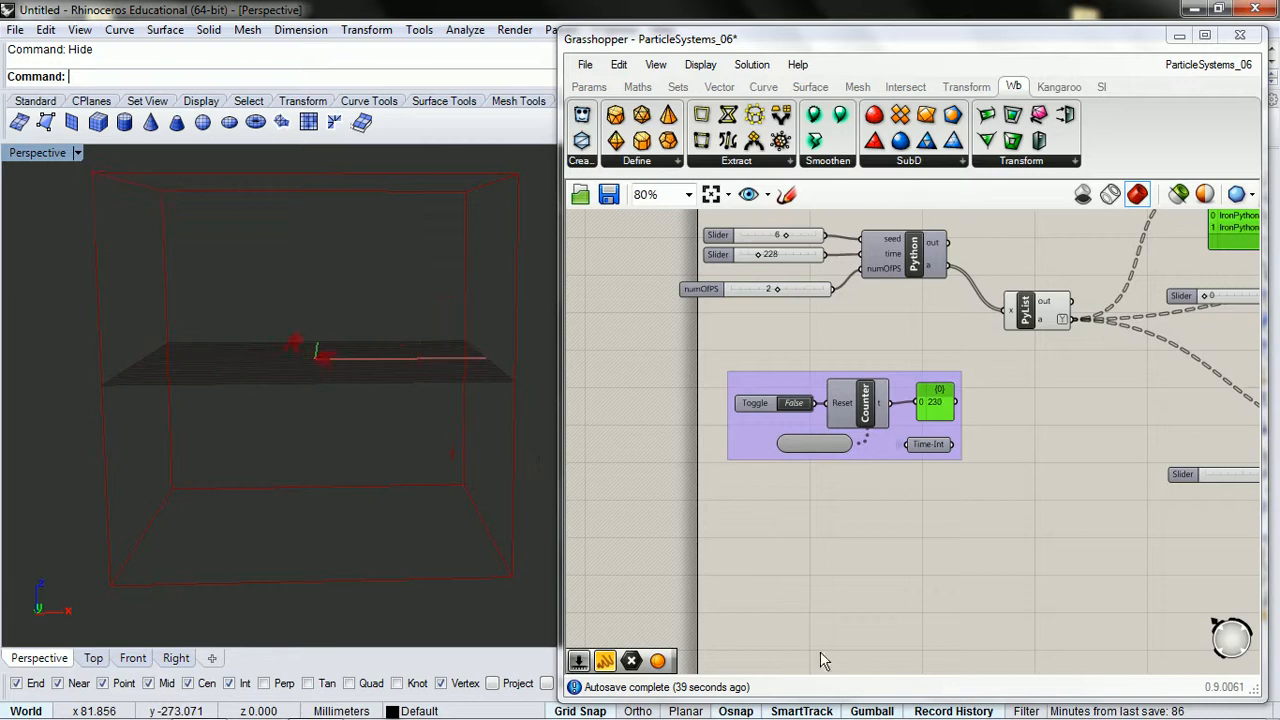
left_click(1095, 704)
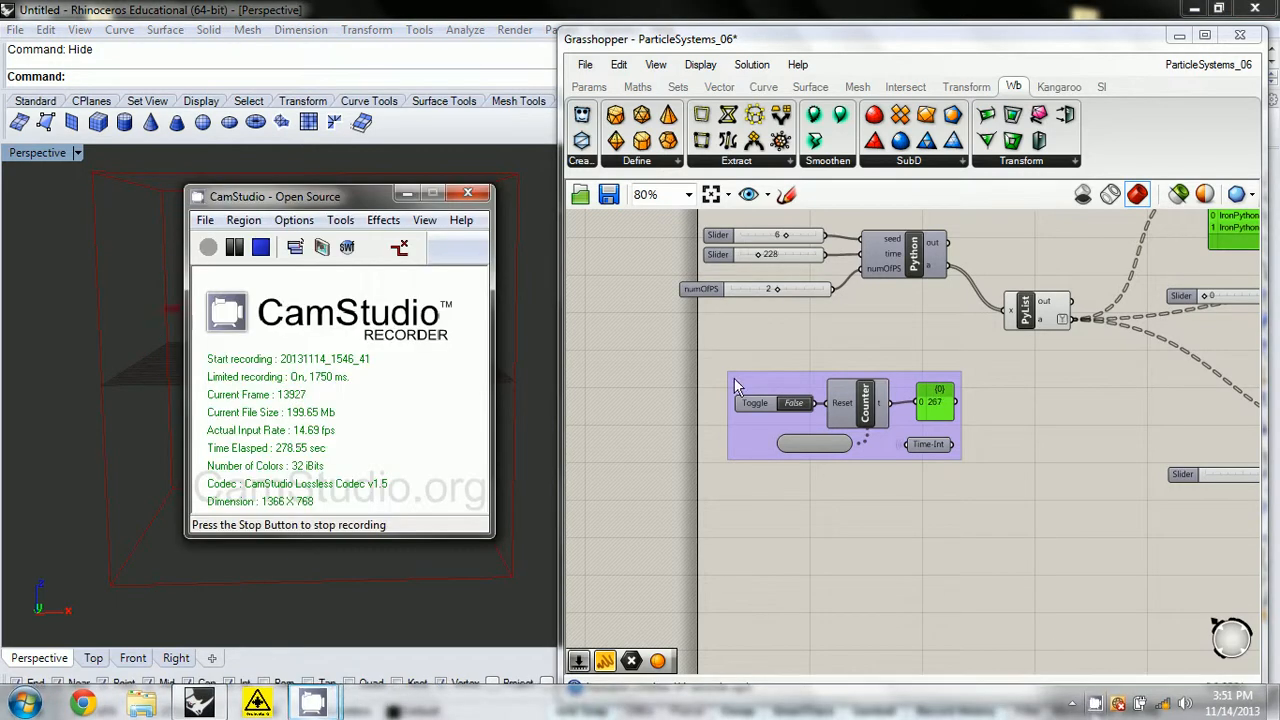